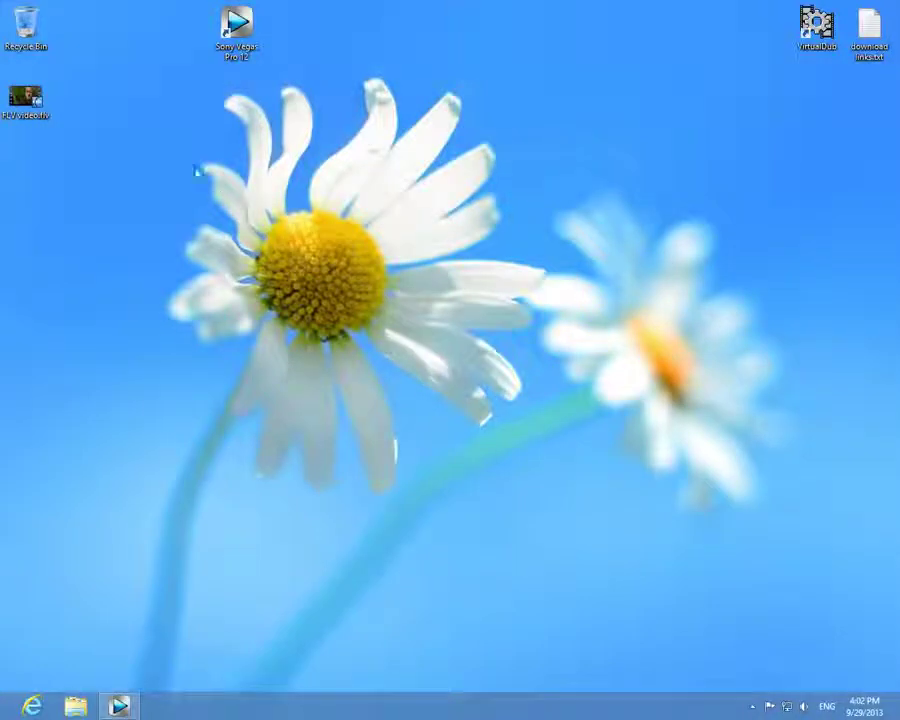
- Launch Vegas Pro 12, dismiss the files-could-not-be-opened error, and close Vegas
double_click(240, 35)
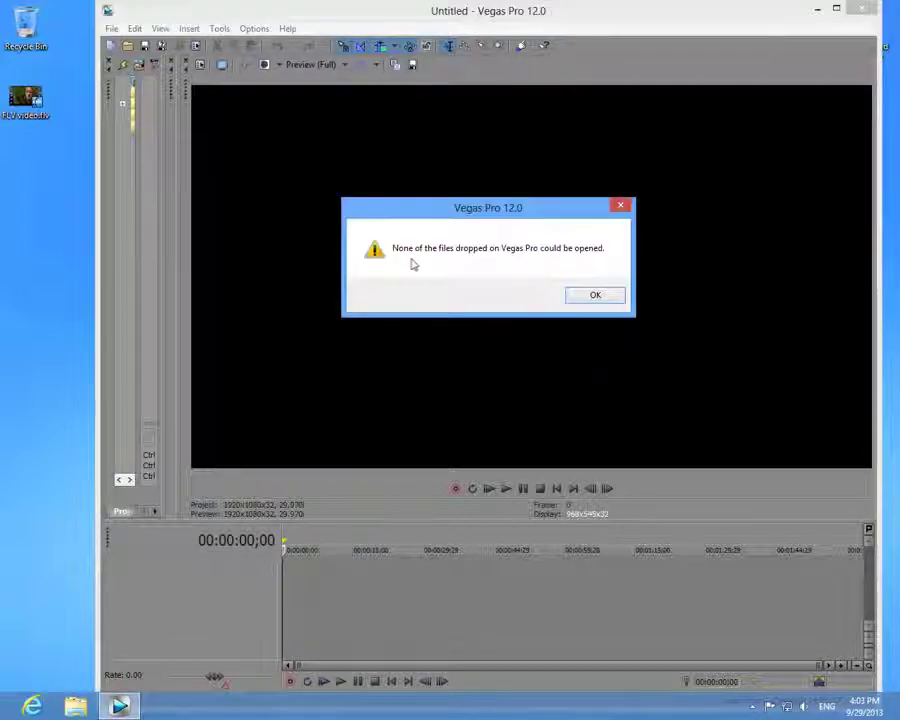
click(605, 300)
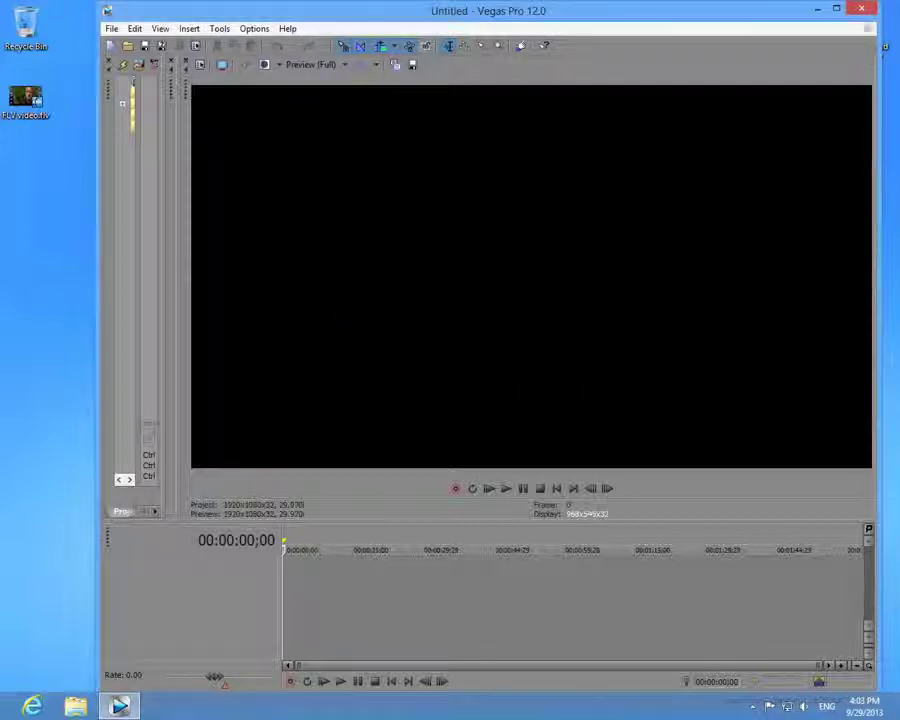
click(863, 11)
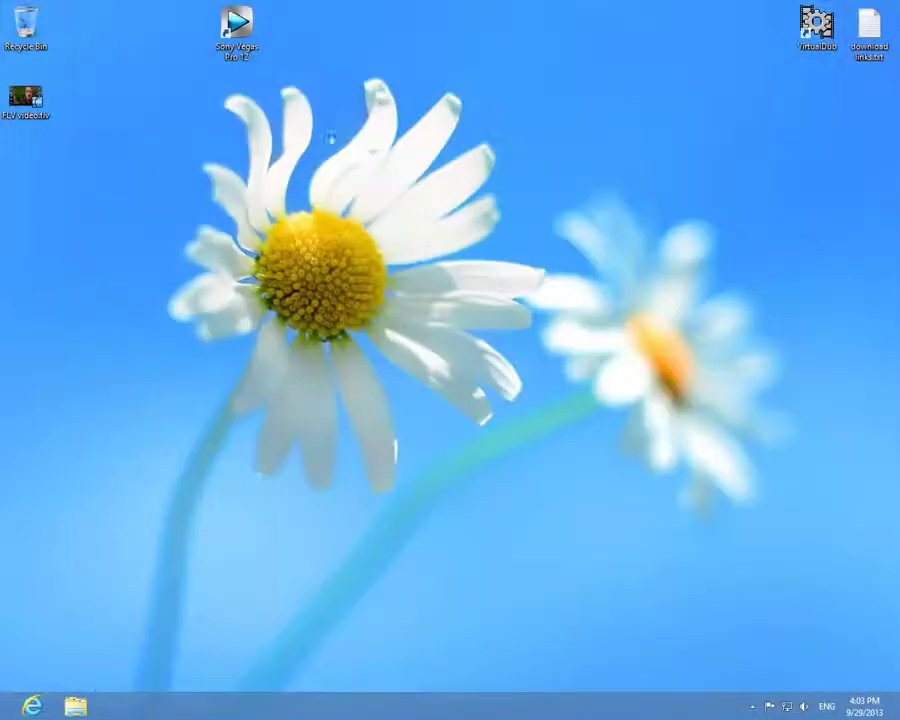
- Open download links.txt in Notepad and copy its FLV EXTRACT heading
click(28, 121)
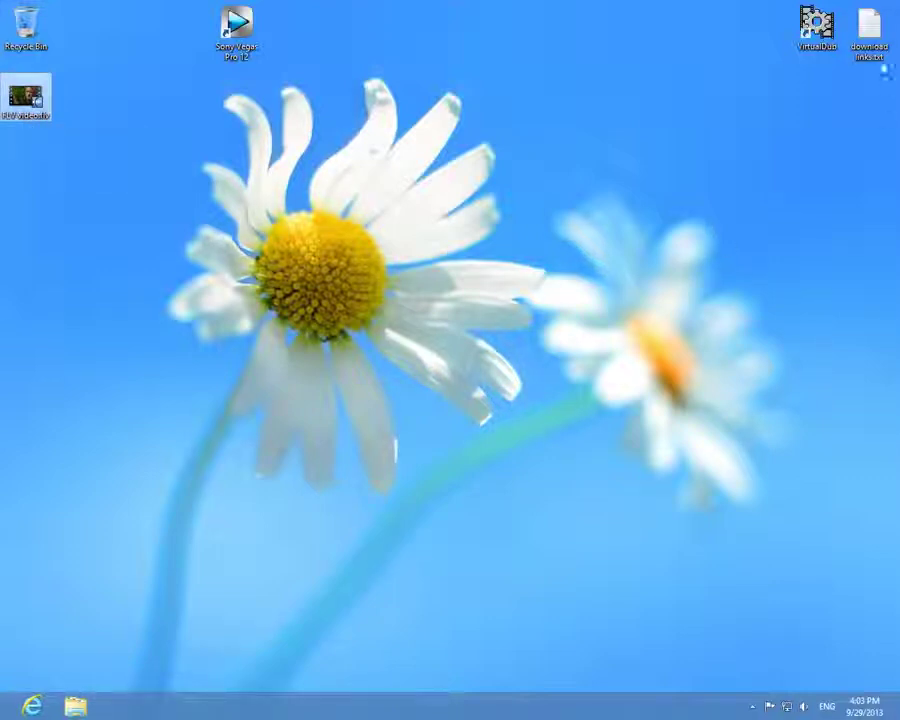
double_click(869, 28)
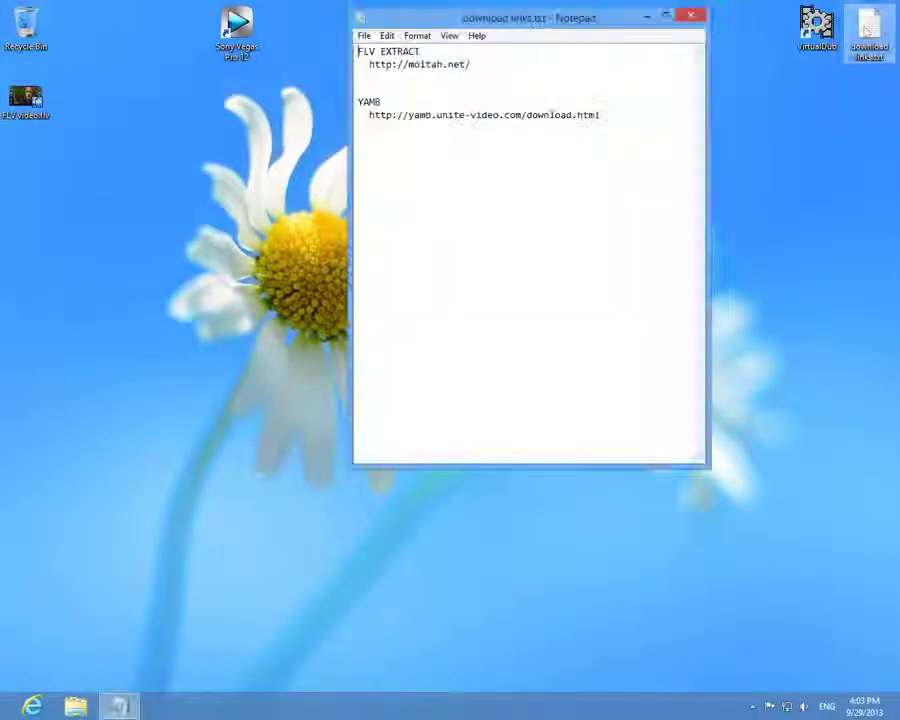
click(432, 53)
key(shift+Home)
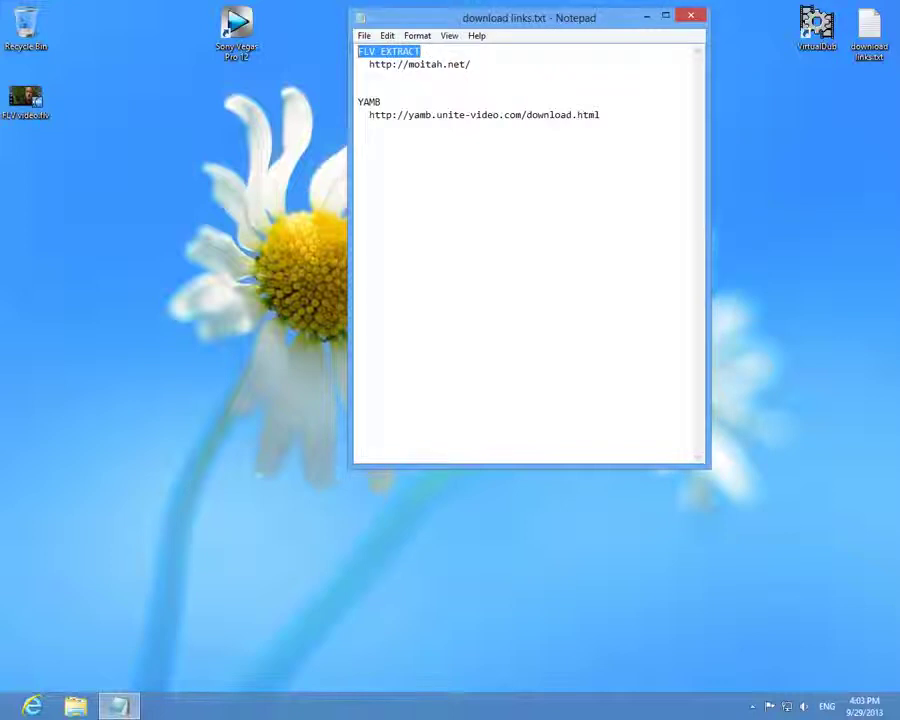
right_click(400, 52)
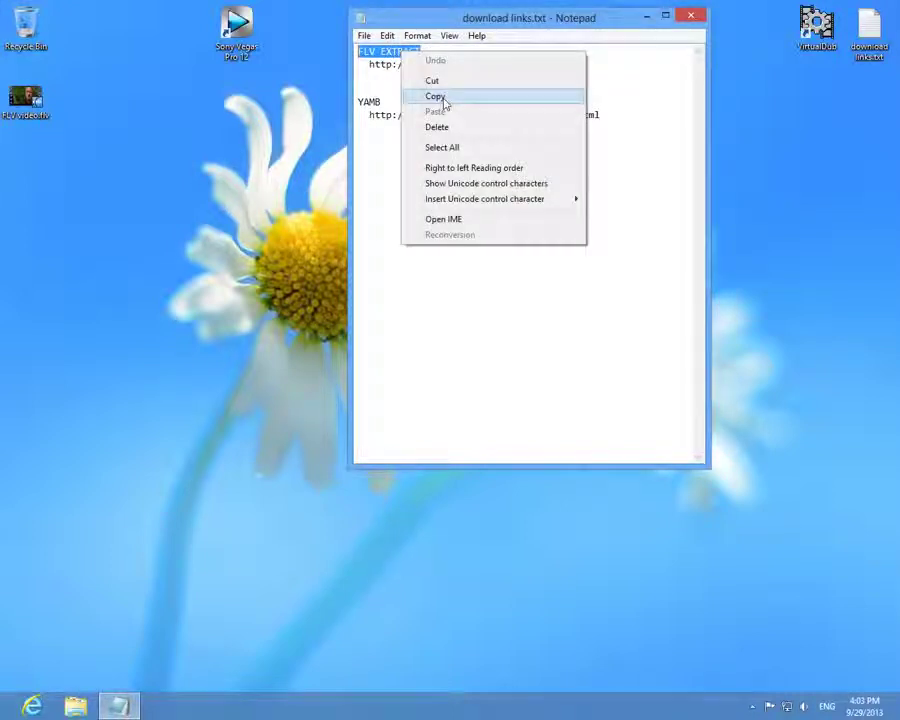
click(440, 96)
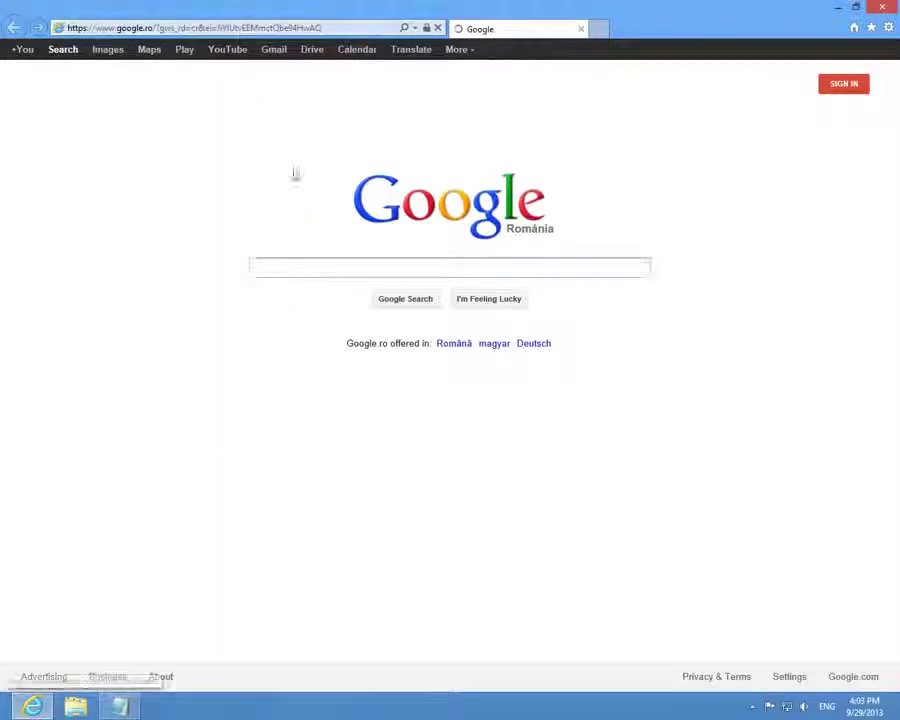
- Search Google for FLV EXTRACT and start downloading FLV Extract v1.6.3 from moitah.net
key(ctrl+v)
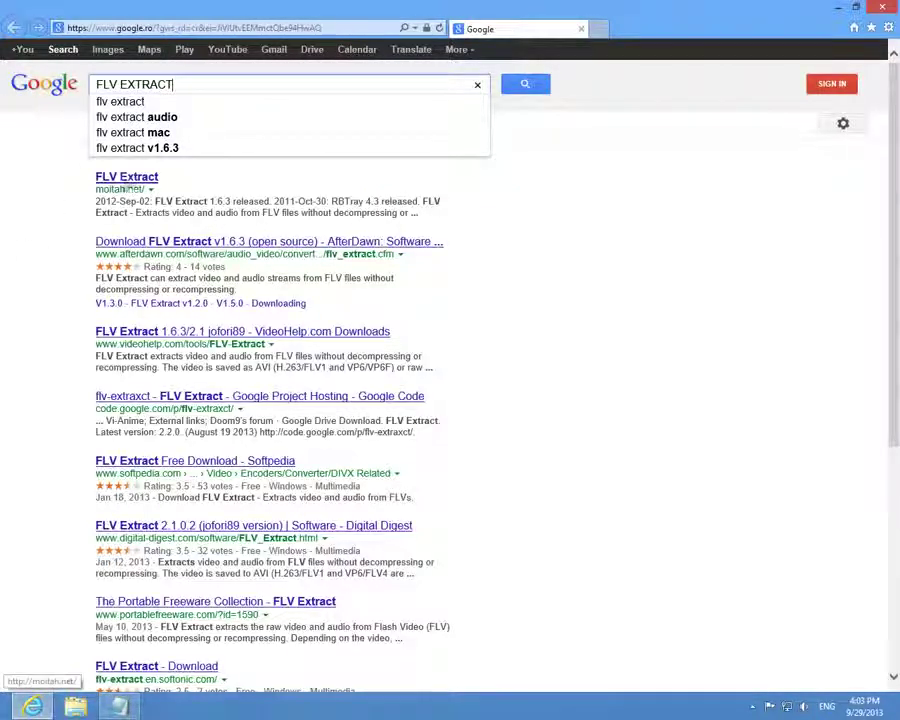
click(143, 179)
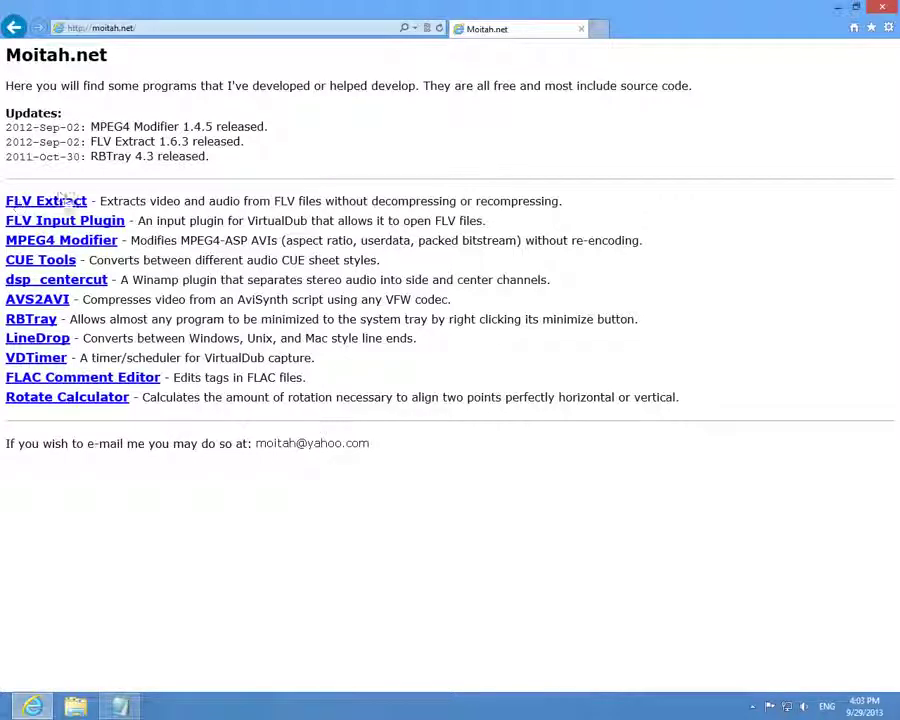
click(66, 201)
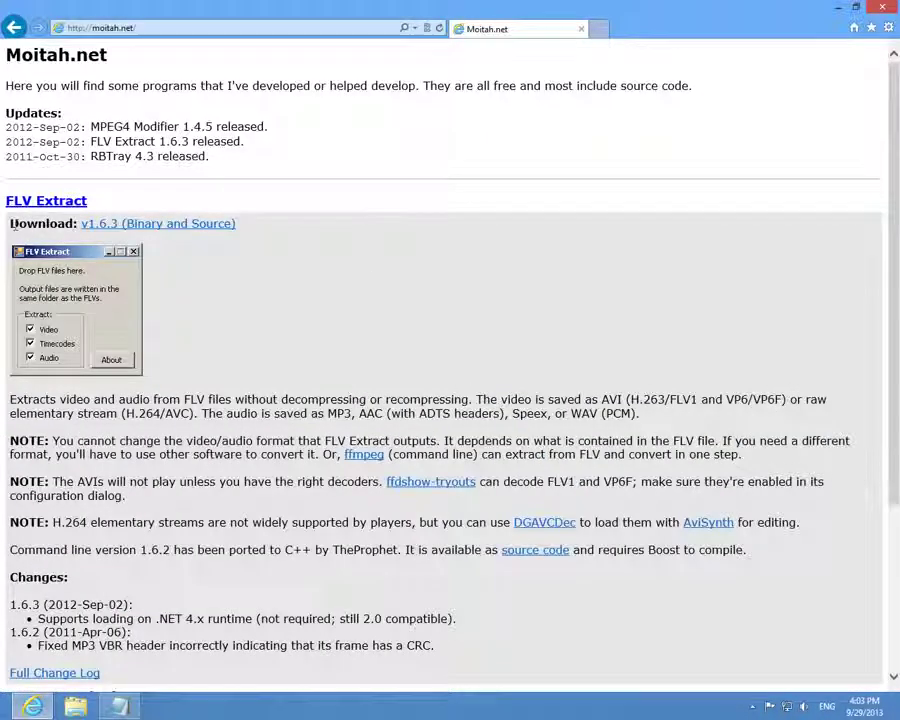
click(157, 226)
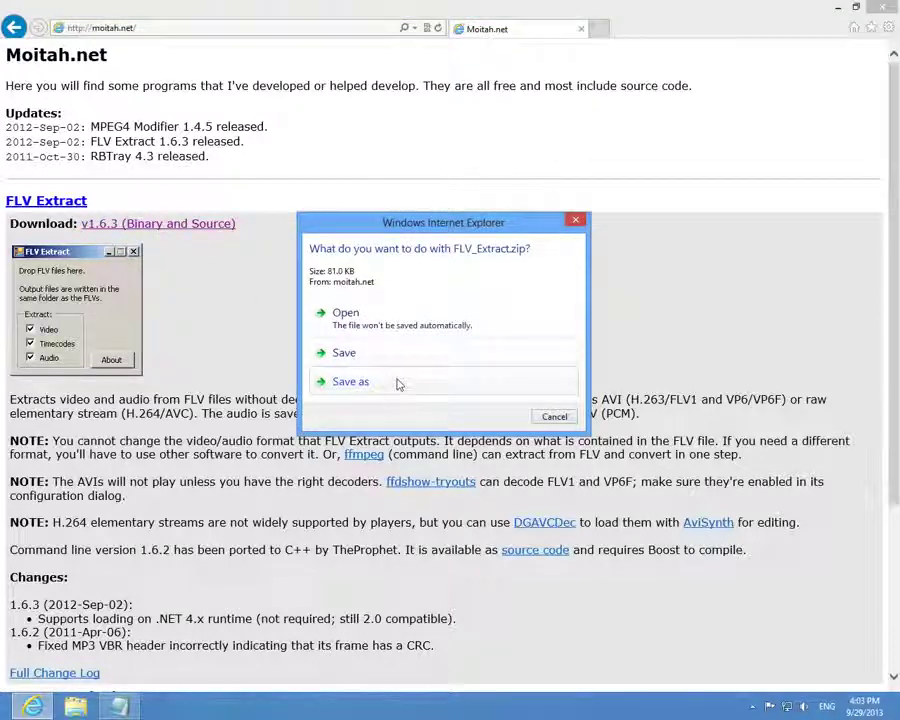
- Save FLV_Extract.zip to the Desktop
click(375, 390)
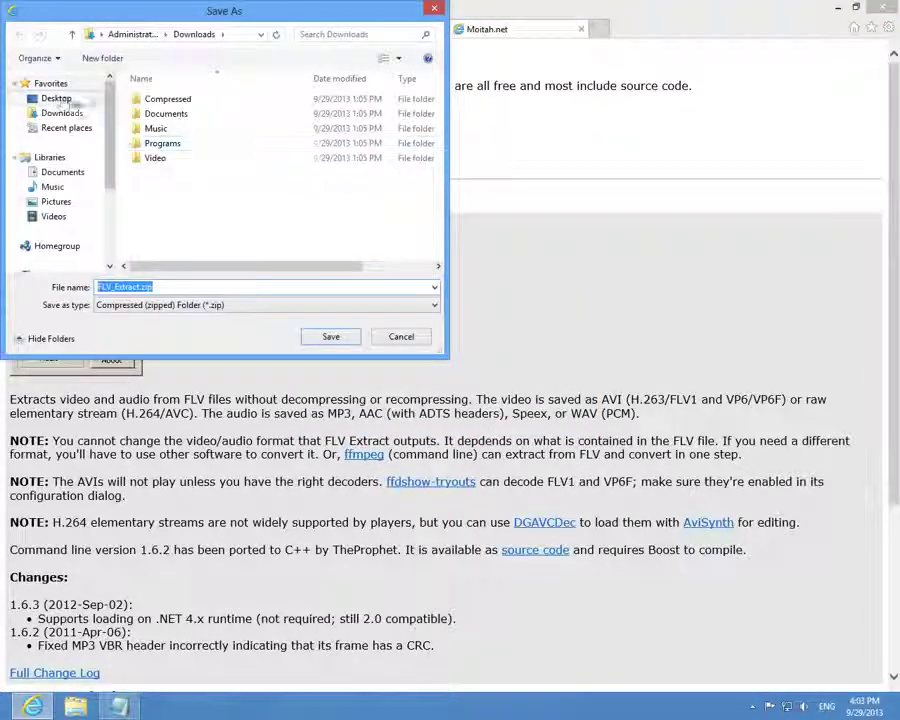
click(86, 101)
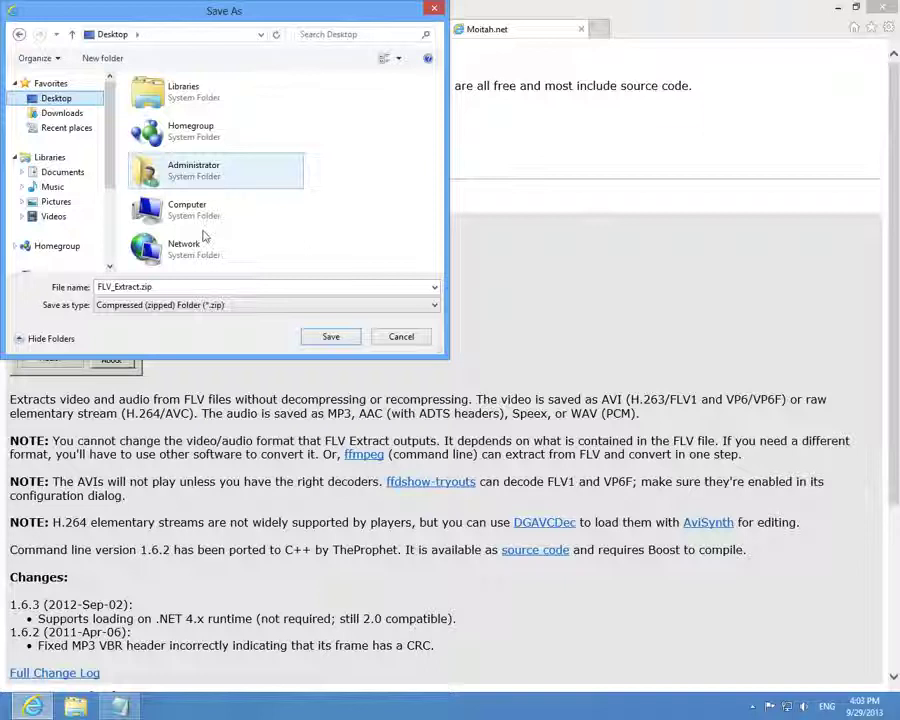
click(343, 340)
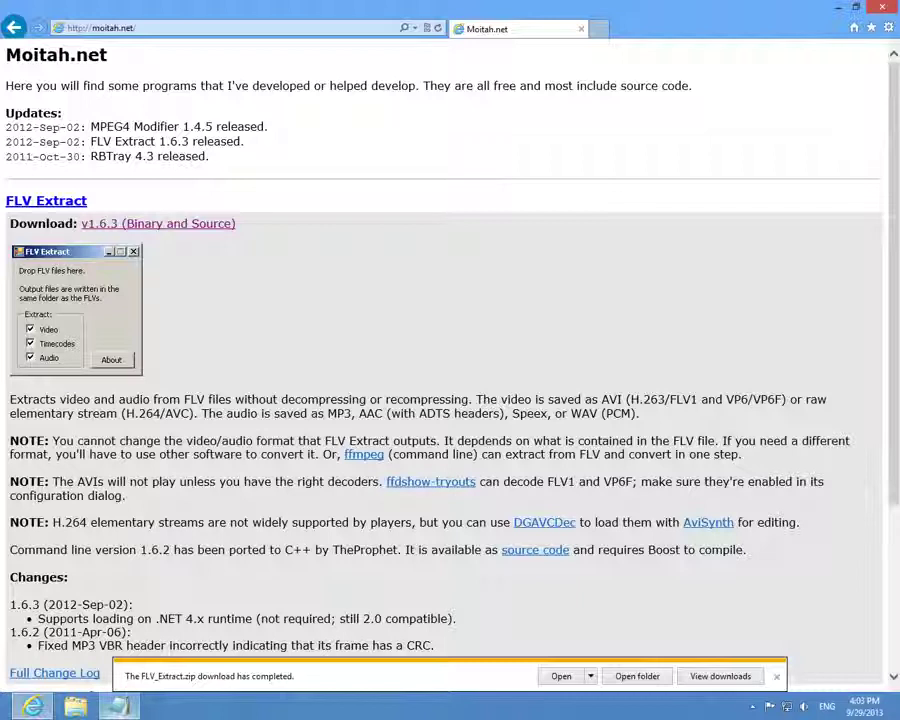
- Search the web for yamb and go to the YAMB site's Downloads page
click(165, 29)
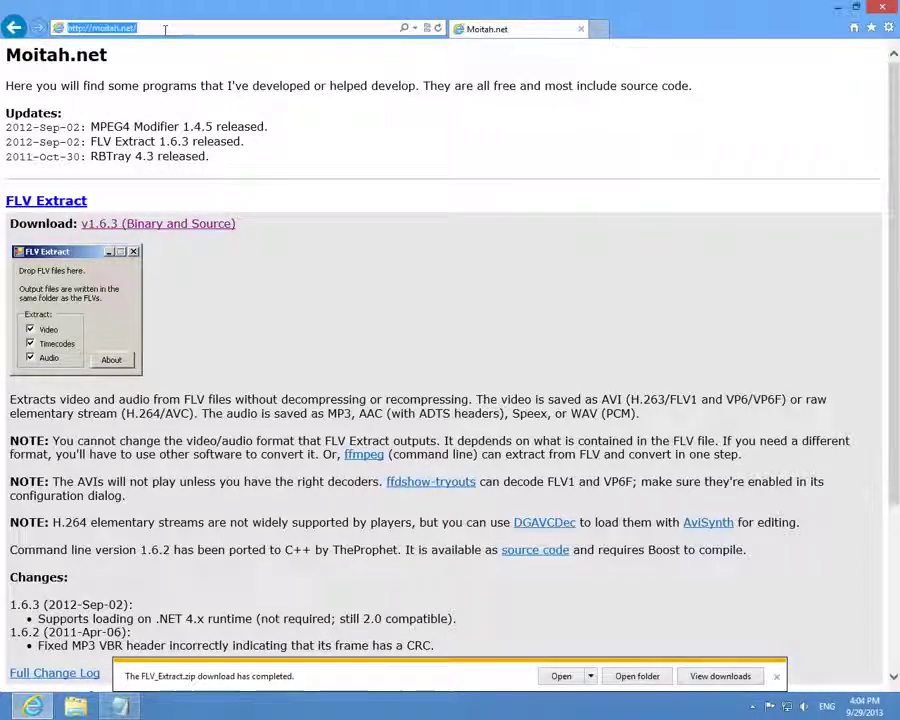
text(yamb)
key(Return)
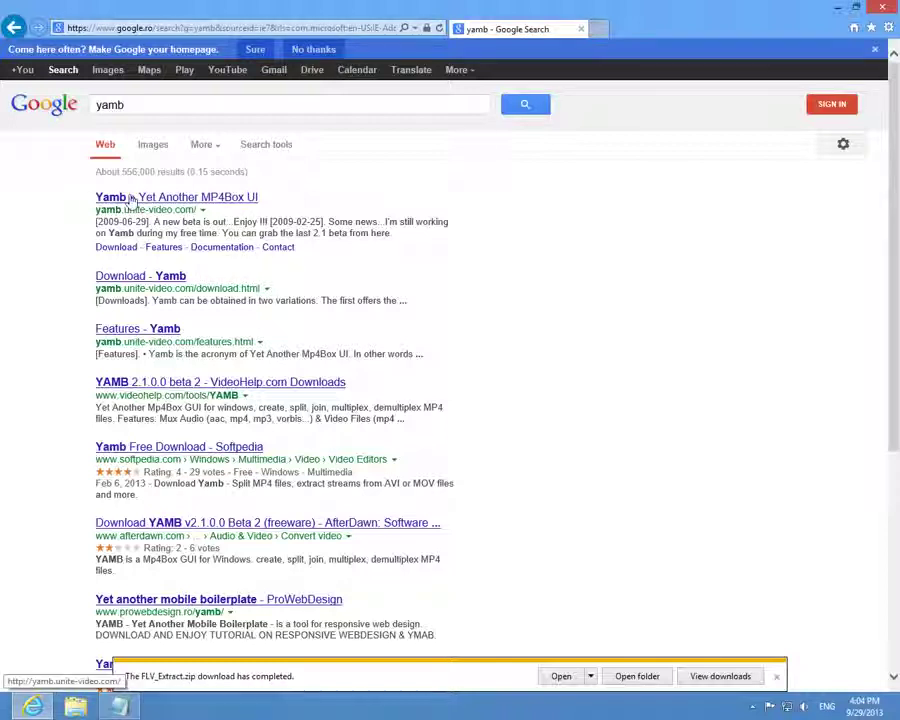
click(165, 199)
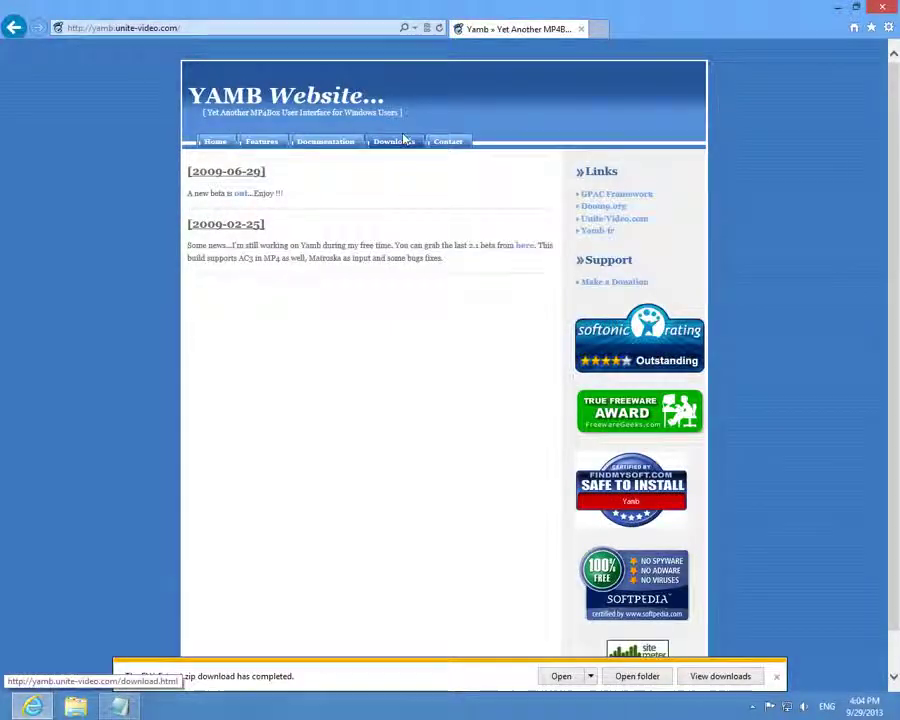
click(393, 145)
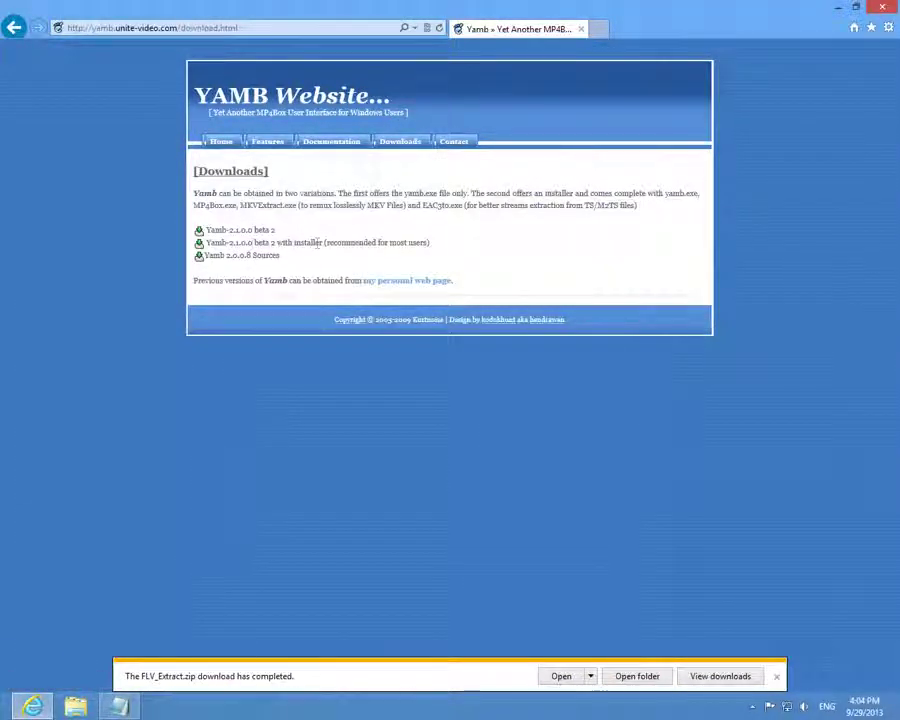
- Save the Yamb 2.1.0.0 beta 2 installer to the Desktop and view the downloads list
click(199, 243)
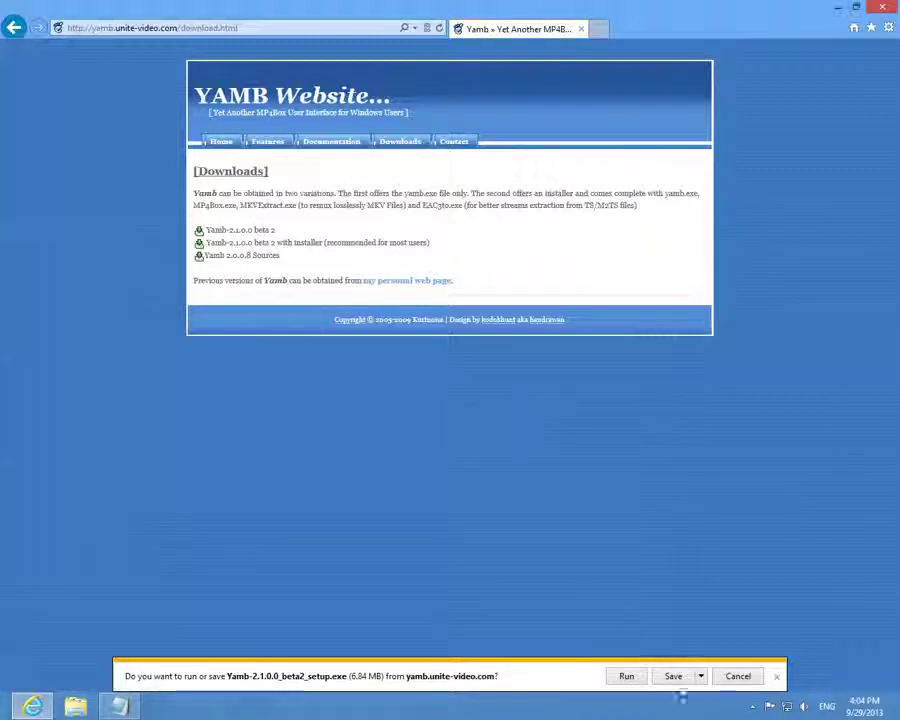
click(700, 676)
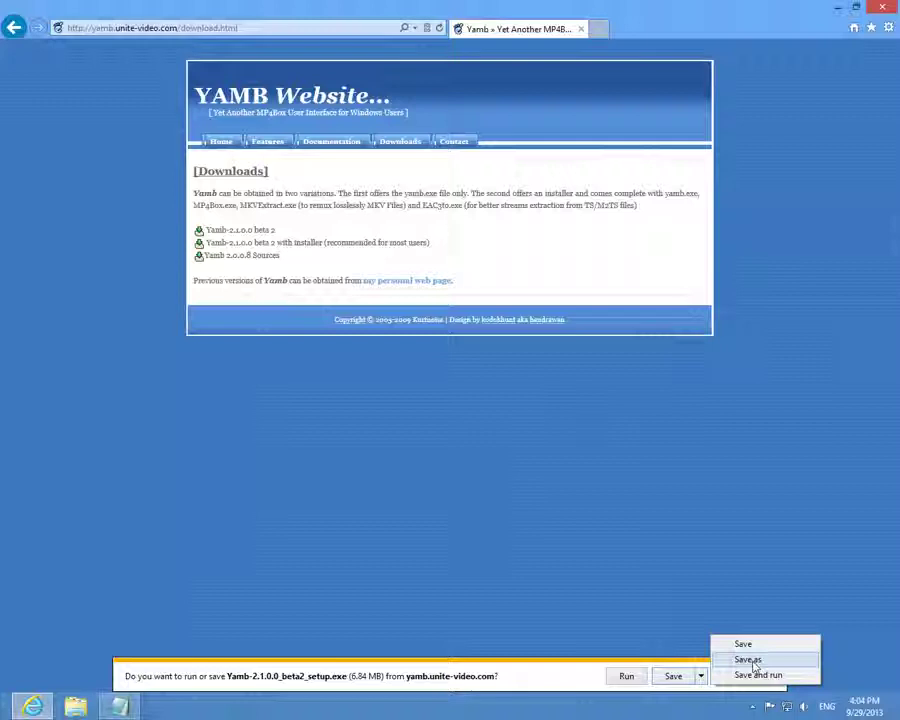
click(755, 667)
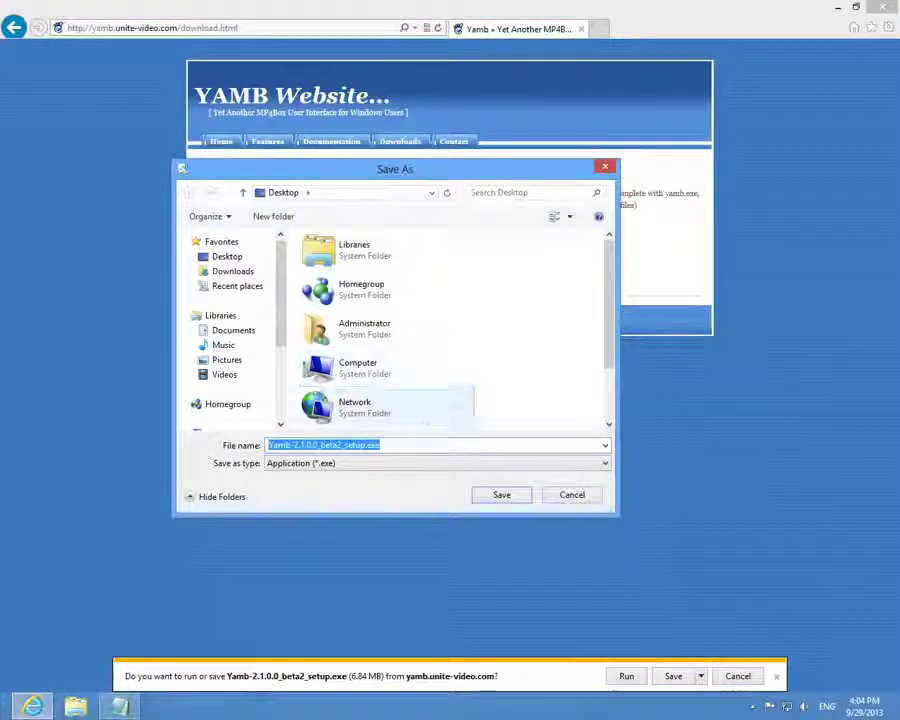
click(512, 496)
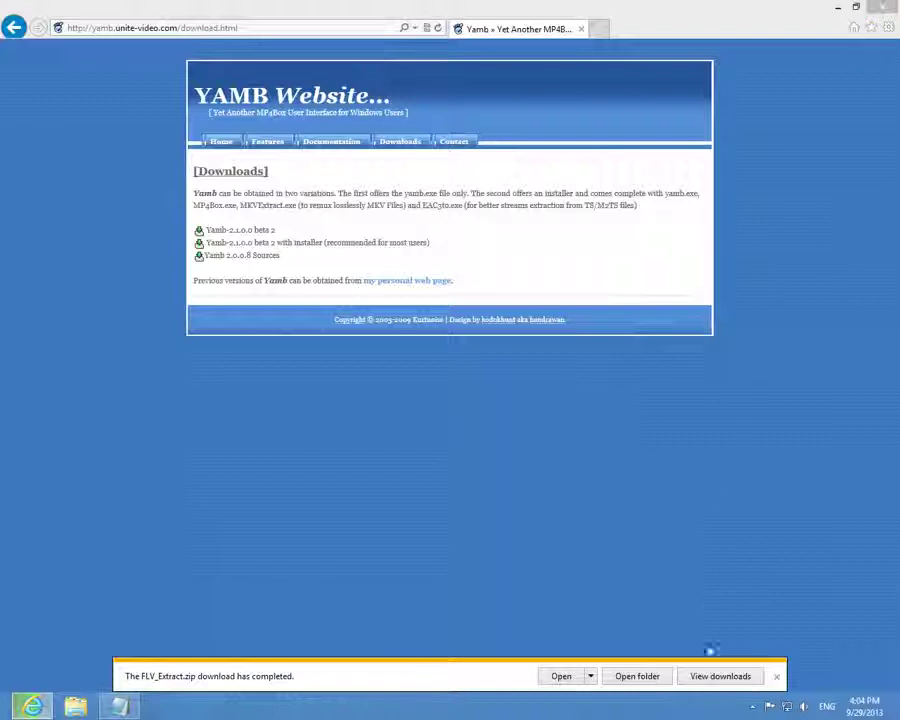
click(736, 678)
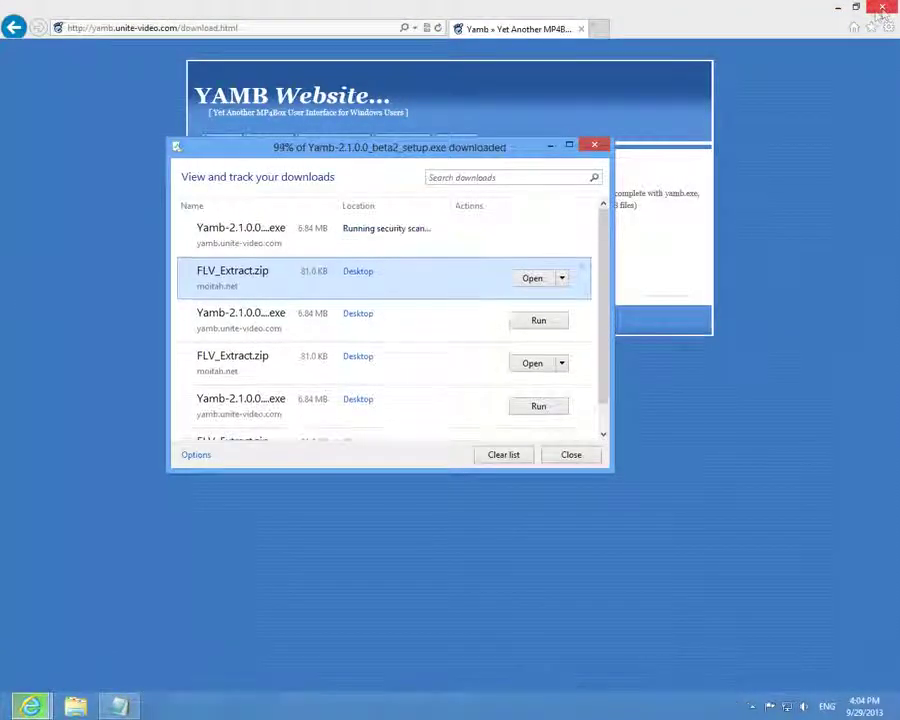
key(super+d)
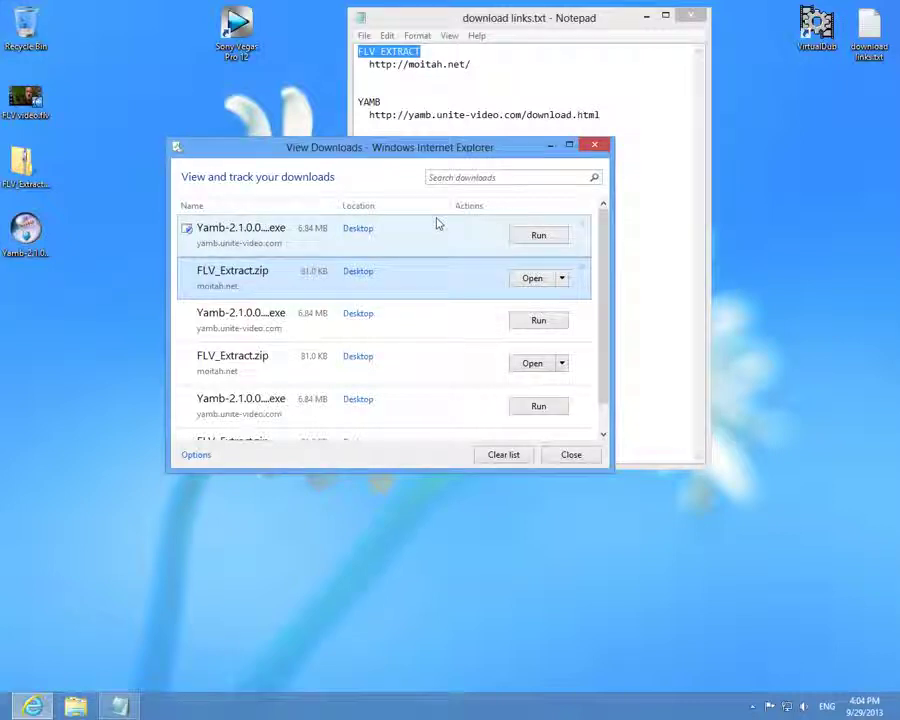
- Close the downloads list and Notepad, and place the Yamb installer and FLV Extract zip side by side
click(596, 147)
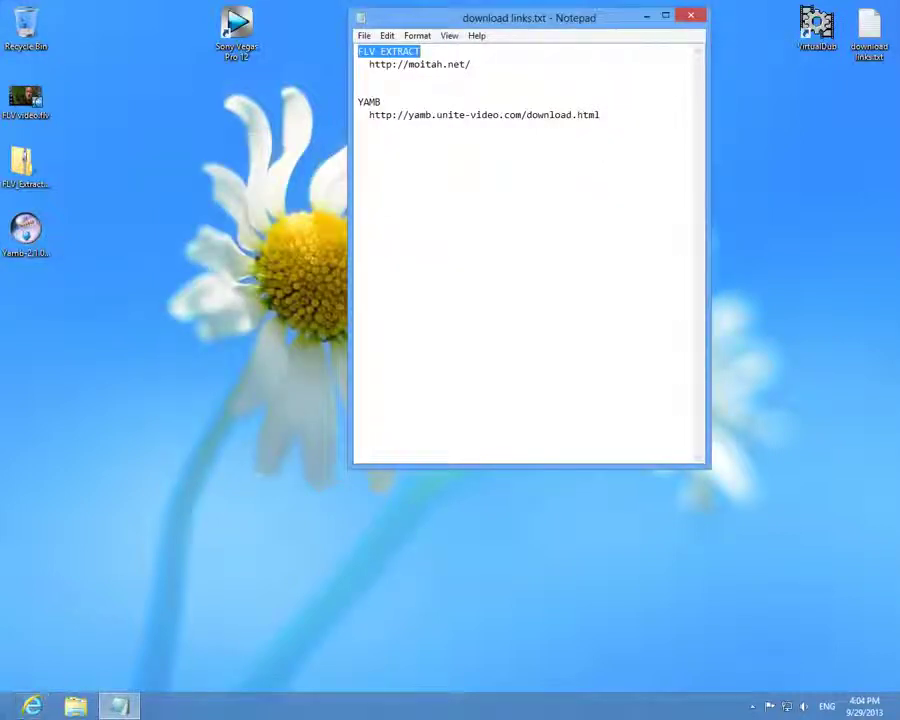
click(693, 17)
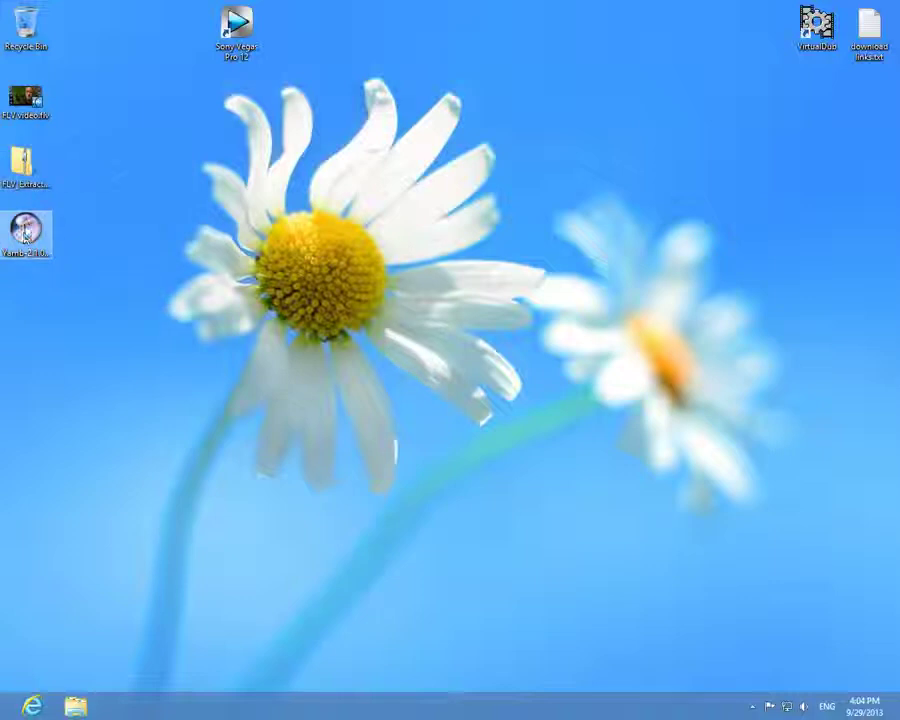
drag(25, 232, 555, 36)
drag(20, 175, 493, 52)
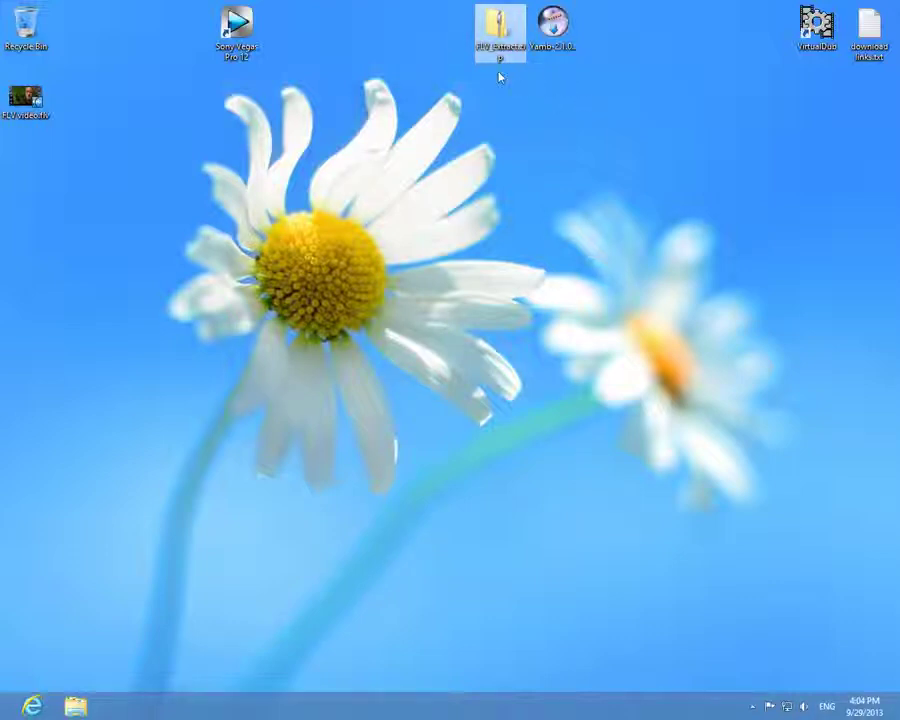
- Run the Yamb installer in English, accept the licence, exclude MKVextract, and keep the default location
double_click(553, 25)
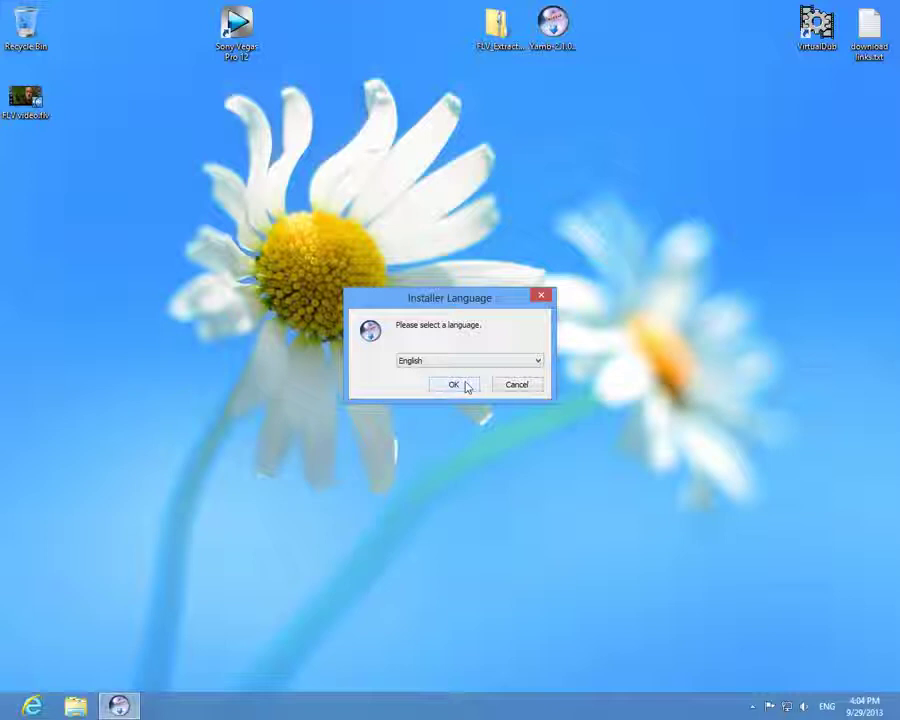
click(458, 388)
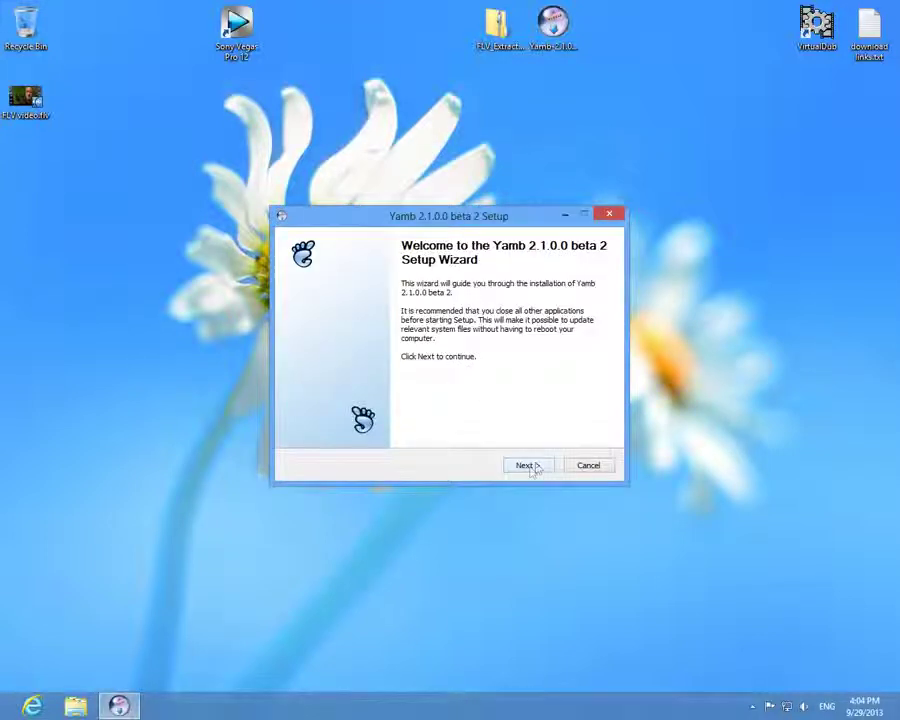
click(532, 467)
click(530, 466)
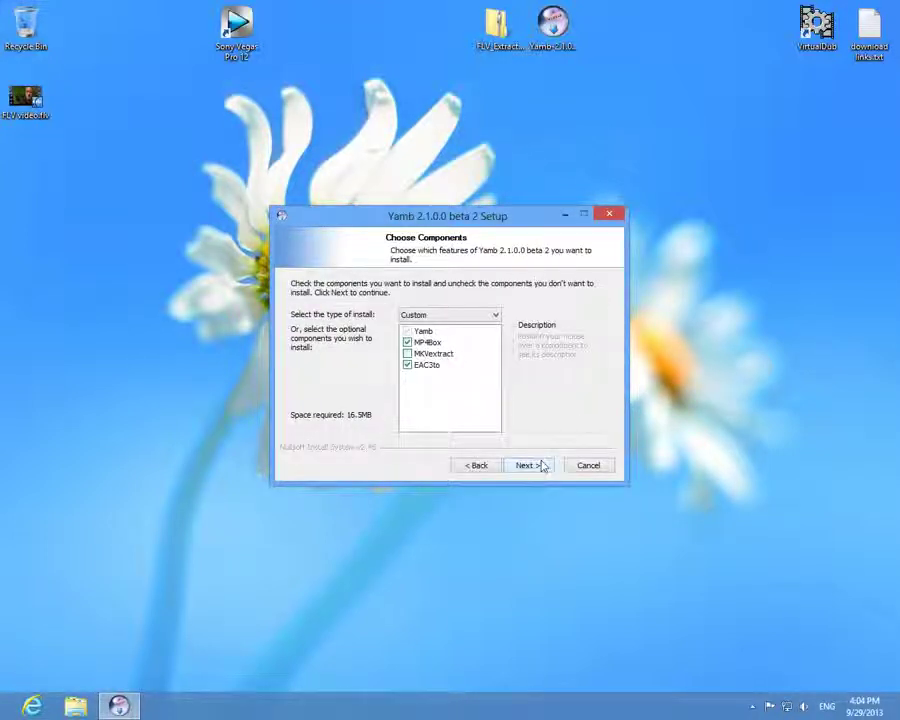
click(419, 353)
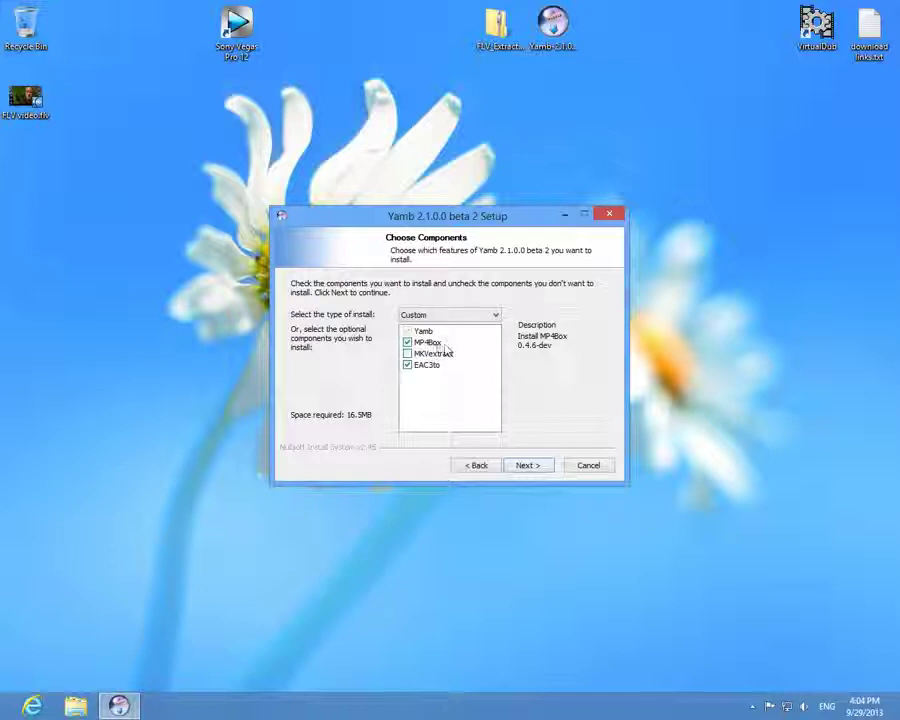
click(543, 468)
click(535, 466)
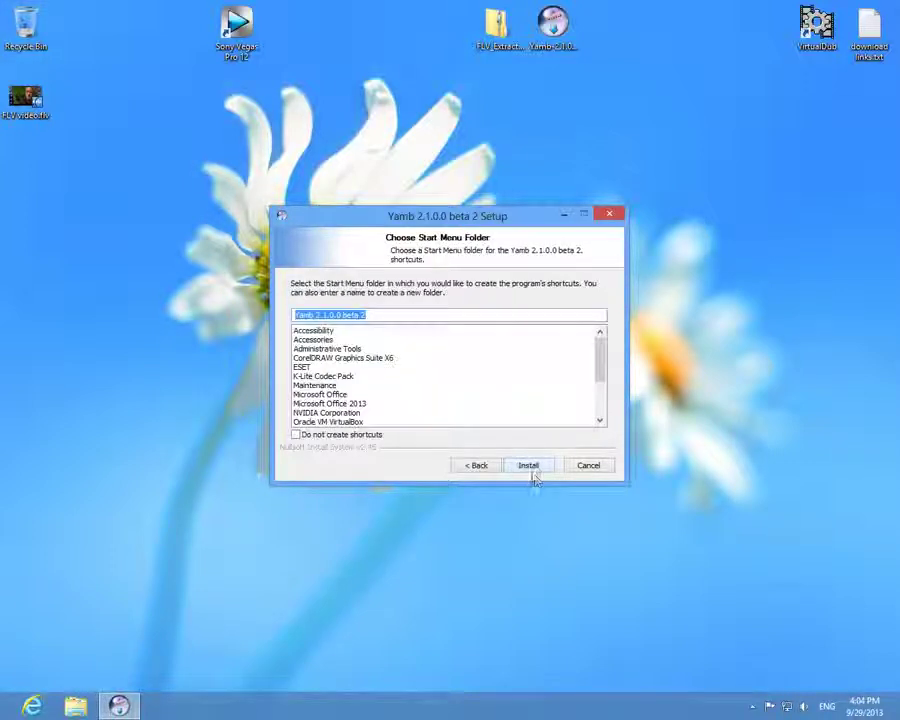
- Install Yamb 2.1.0.0 beta 2, close the finished wizard, and select the FLV Extract zip
click(536, 468)
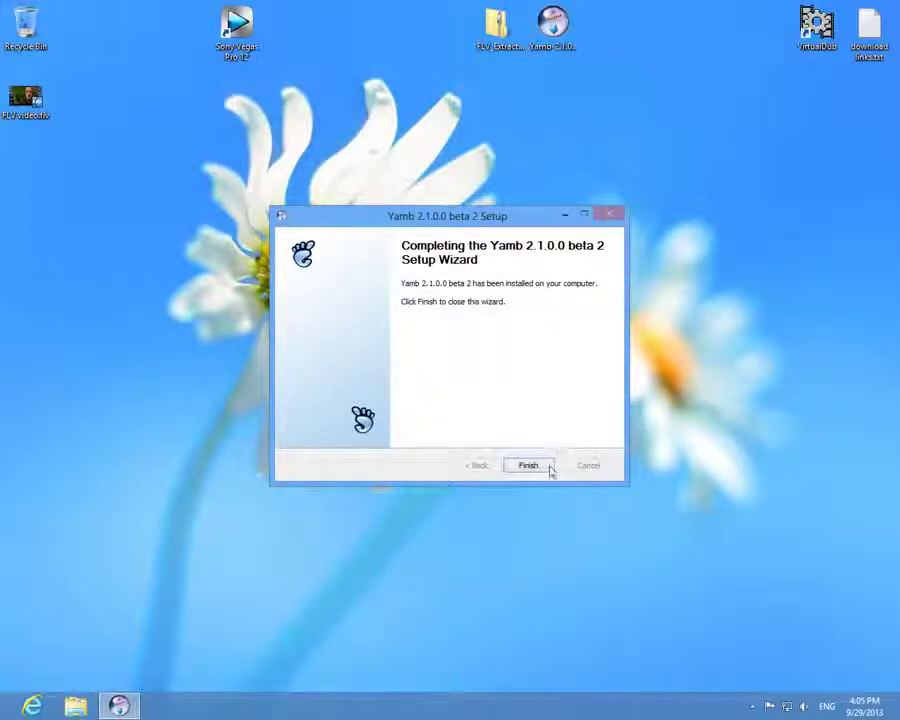
click(528, 466)
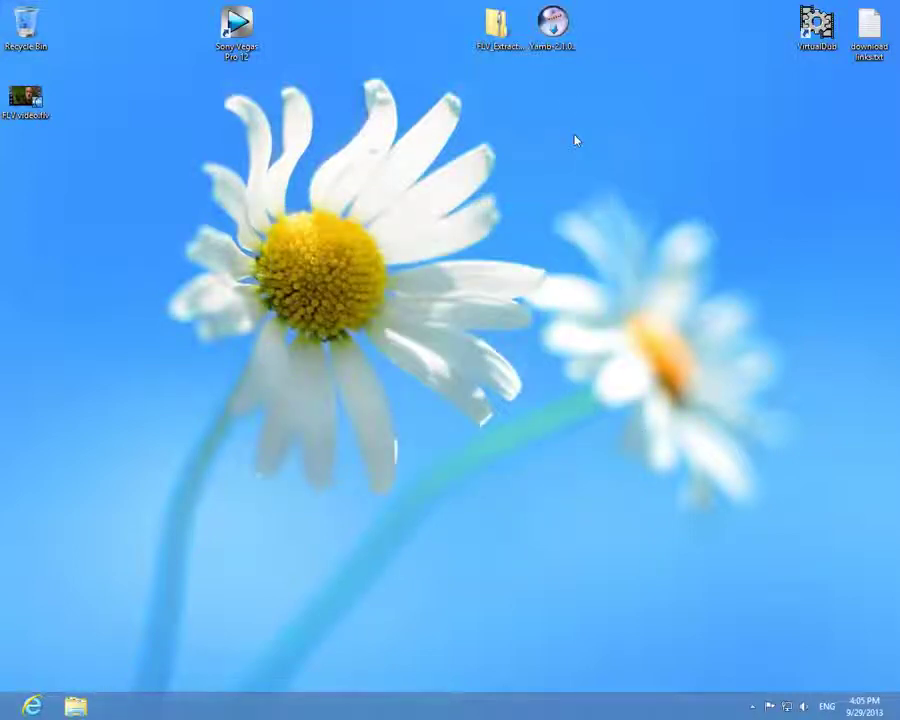
click(494, 40)
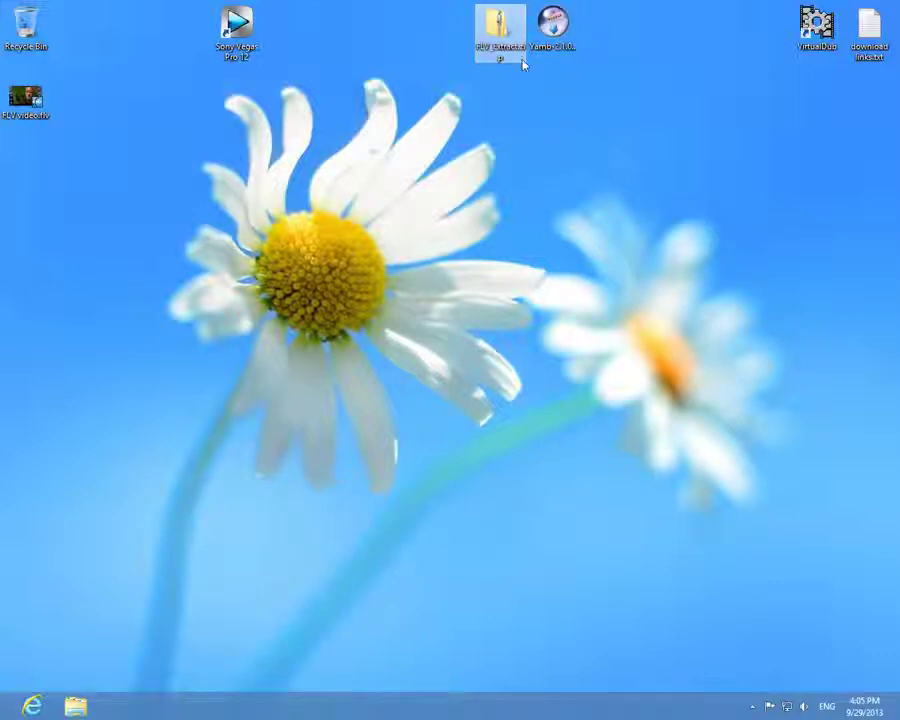
- Extract FLV_Extract.zip into the suggested FLV_Extract folder
right_click(499, 42)
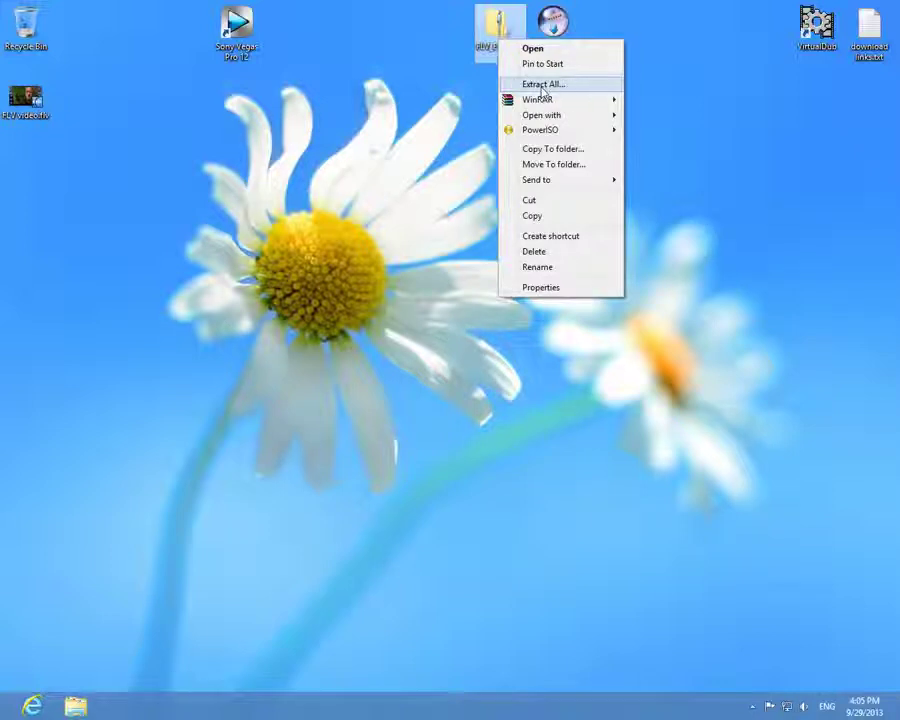
click(574, 92)
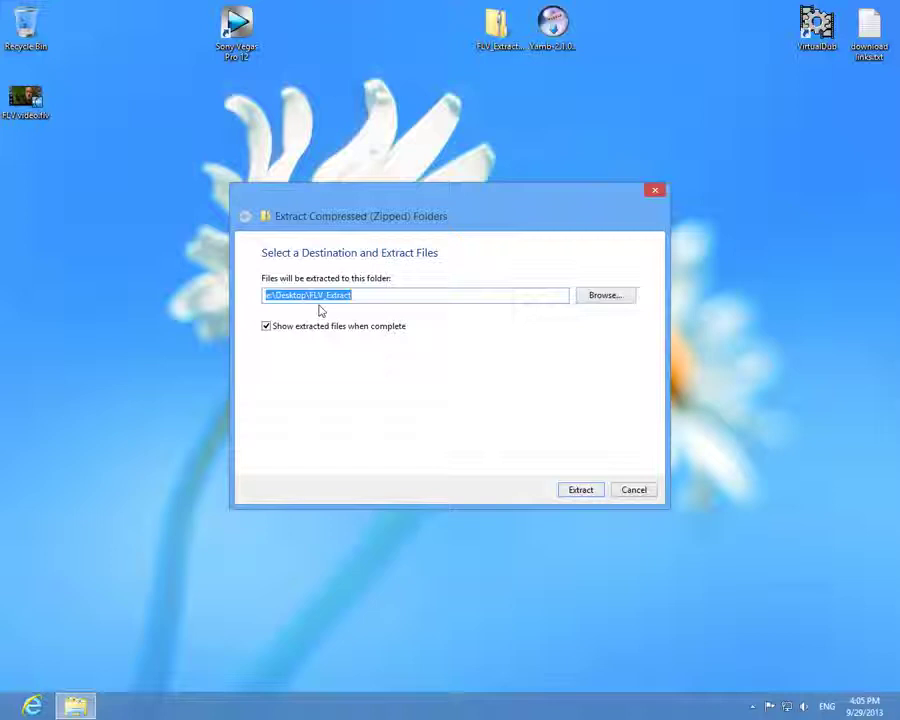
click(586, 495)
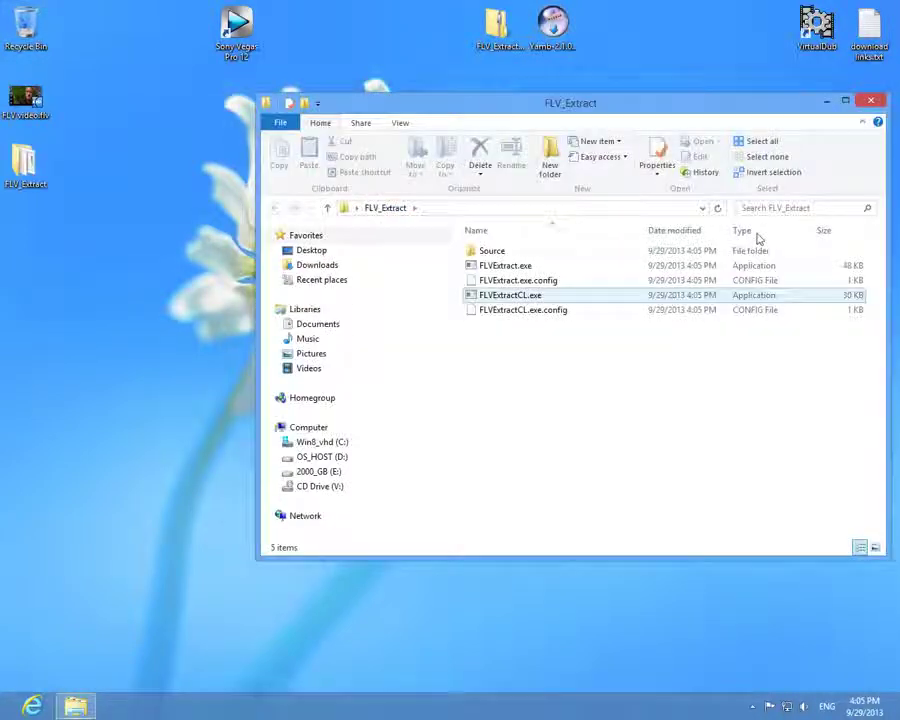
click(871, 100)
- Recycle the zip and Yamb installer, and move the FLV_Extract folder to the desktop's top centre
click(497, 30)
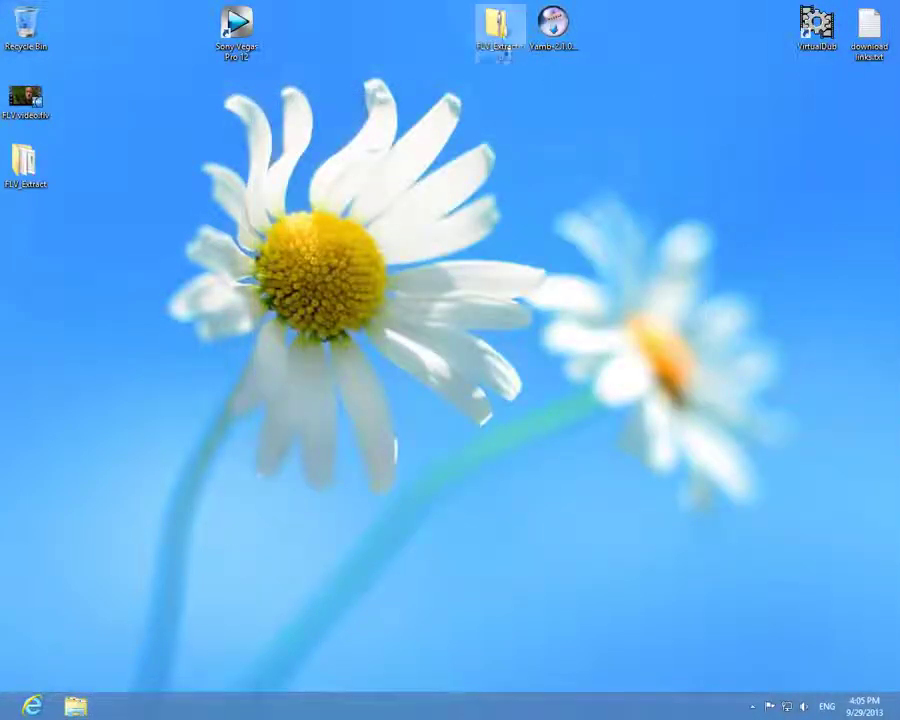
drag(493, 35, 32, 26)
drag(553, 33, 30, 33)
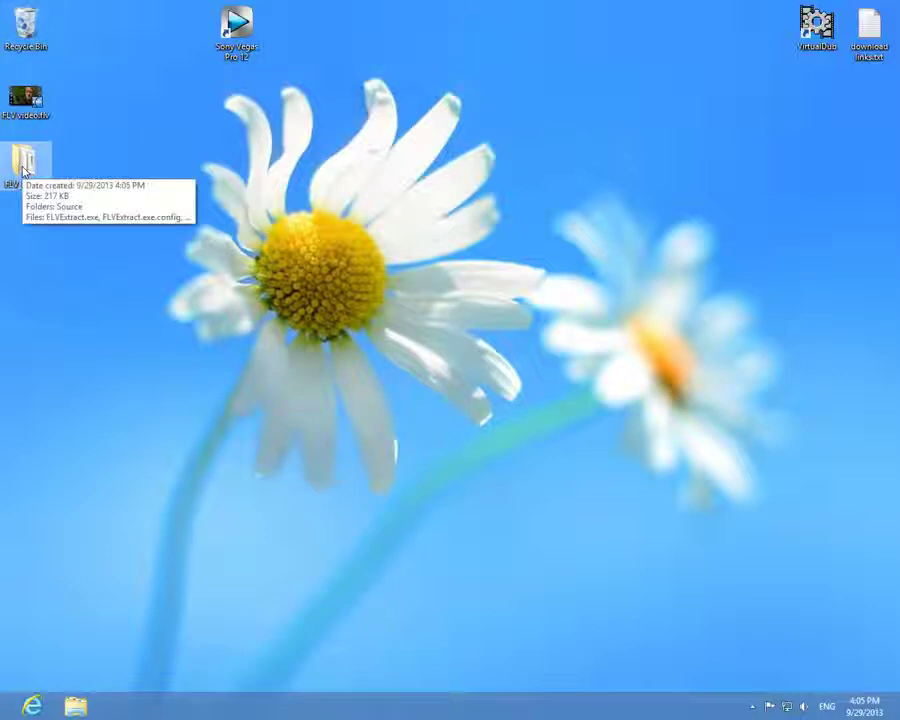
drag(22, 170, 555, 33)
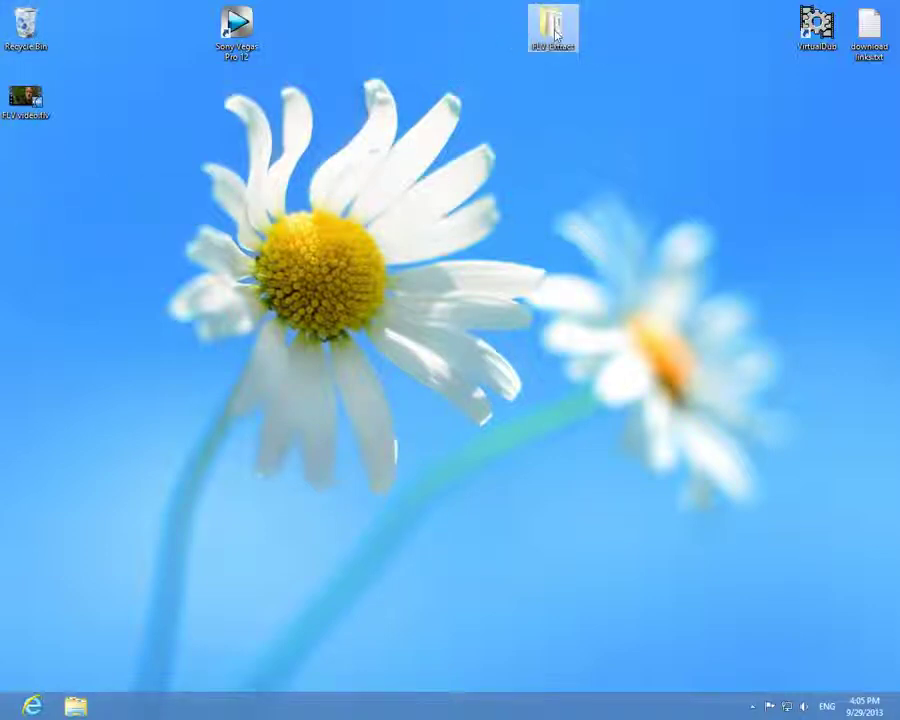
- Open the FLV_Extract folder and run FLVExtract.exe past the security warning
double_click(555, 33)
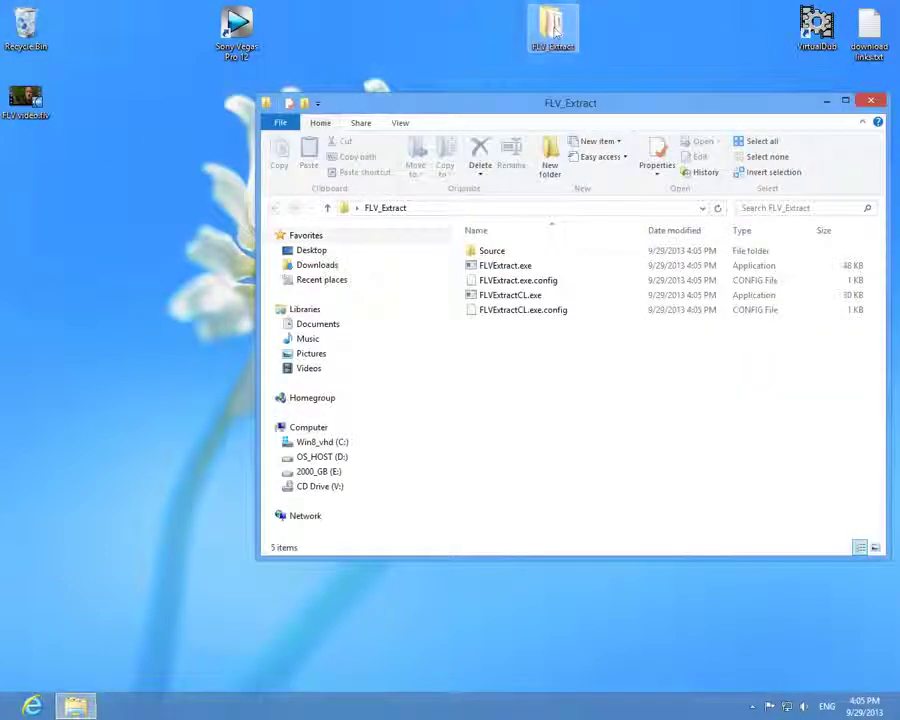
click(470, 266)
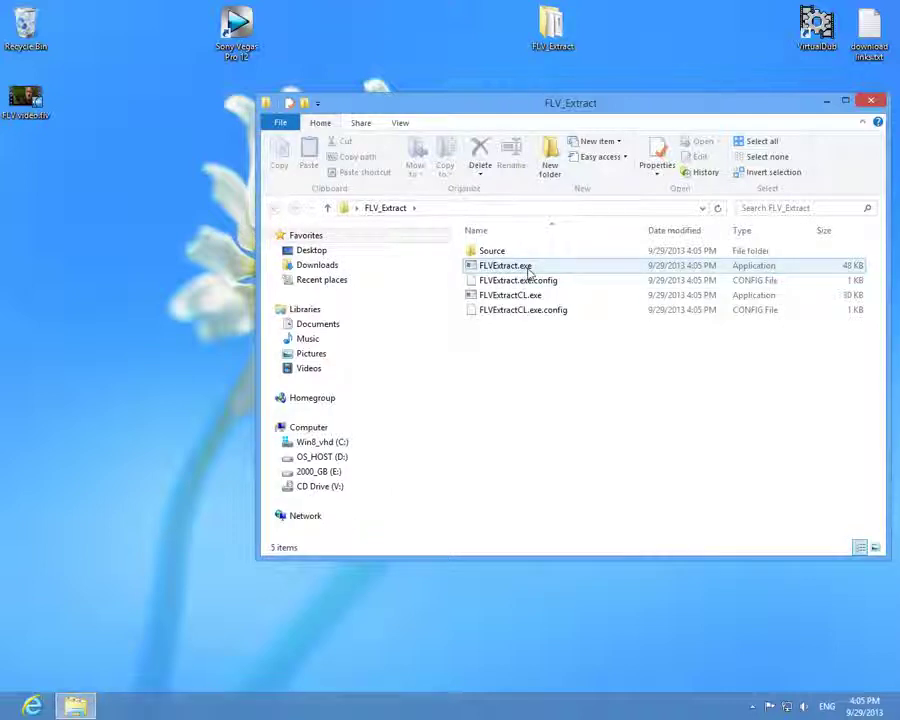
click(526, 267)
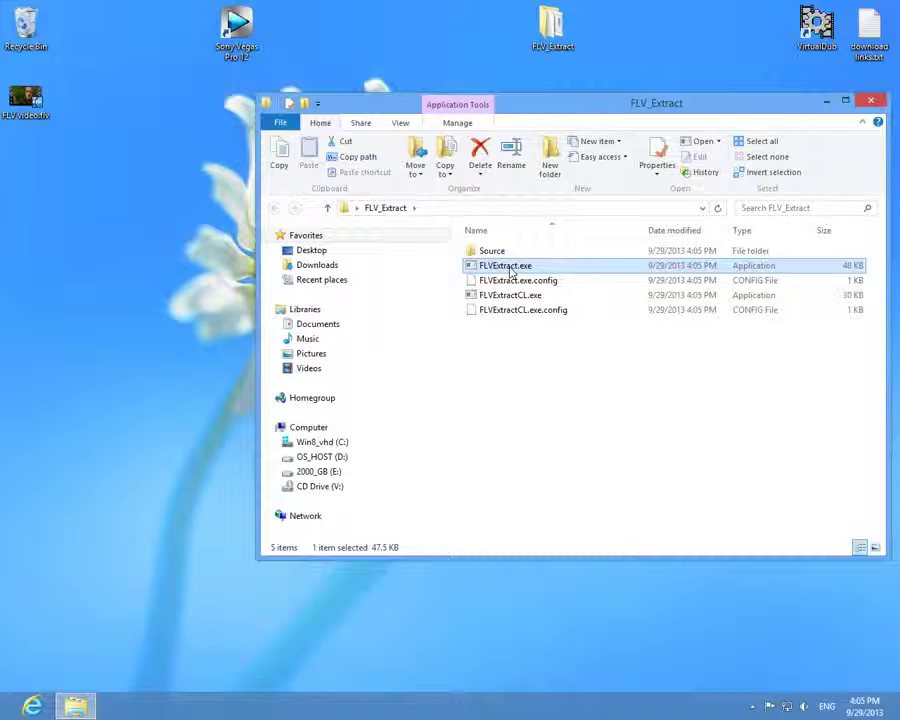
double_click(508, 266)
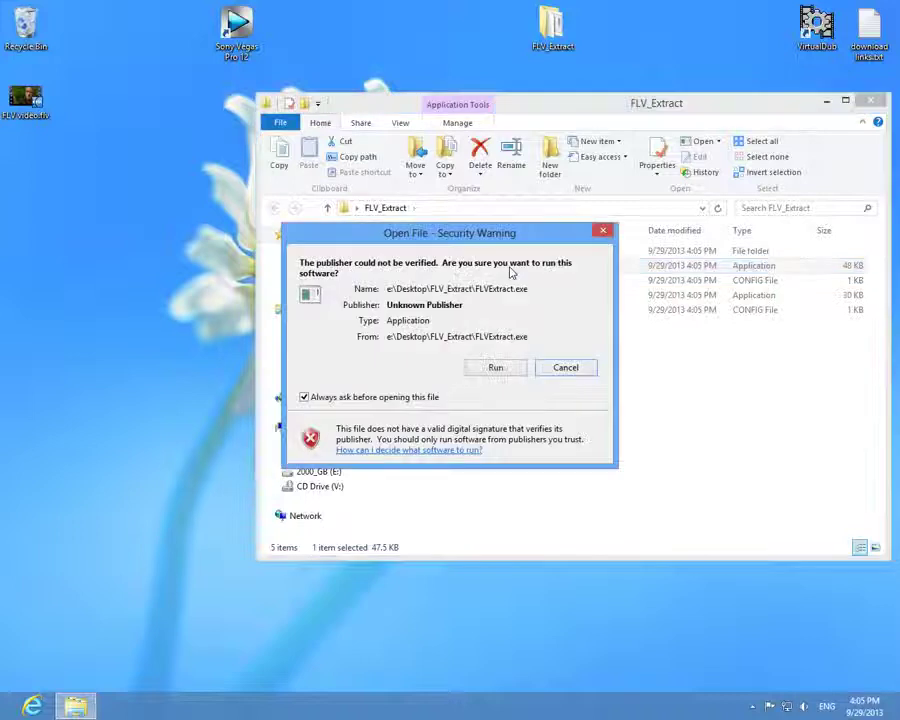
click(497, 368)
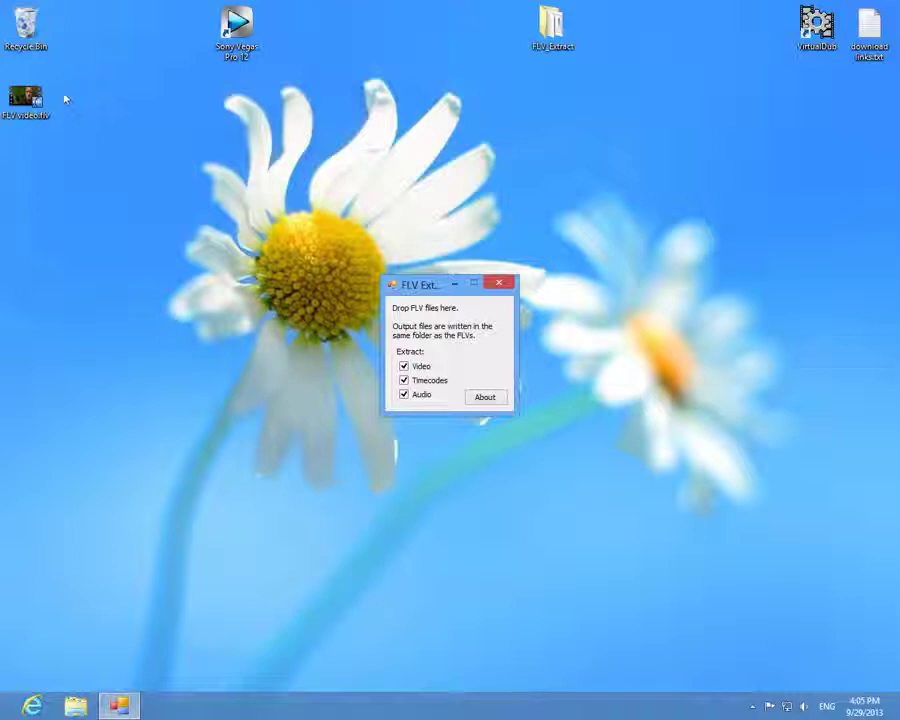
- Split FLV video.flv into .264 and .aac streams with FLV Extract, then close it
drag(42, 92, 487, 328)
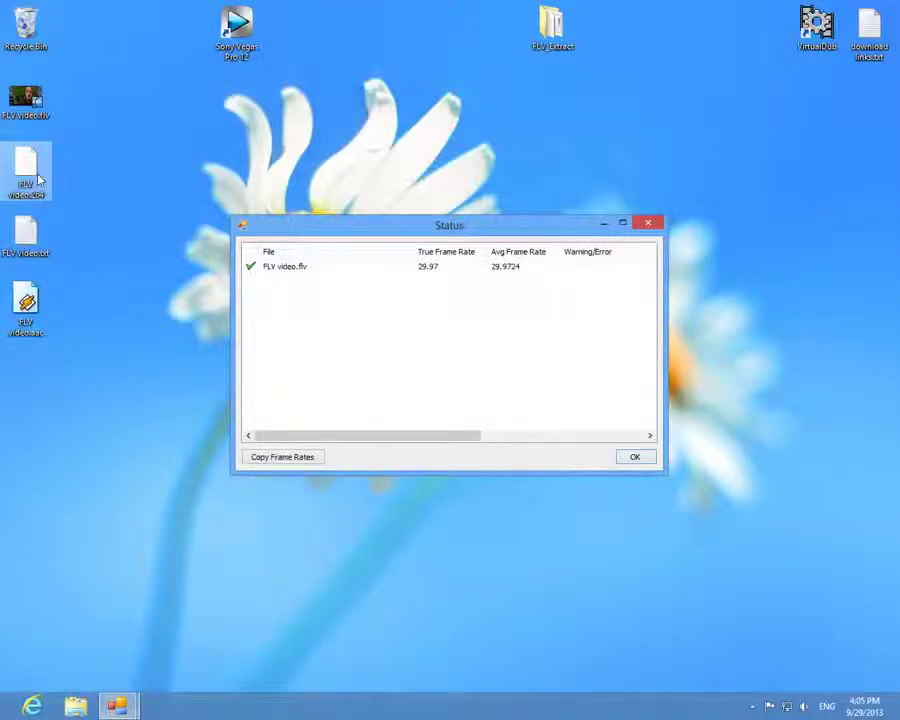
double_click(36, 178)
click(40, 302)
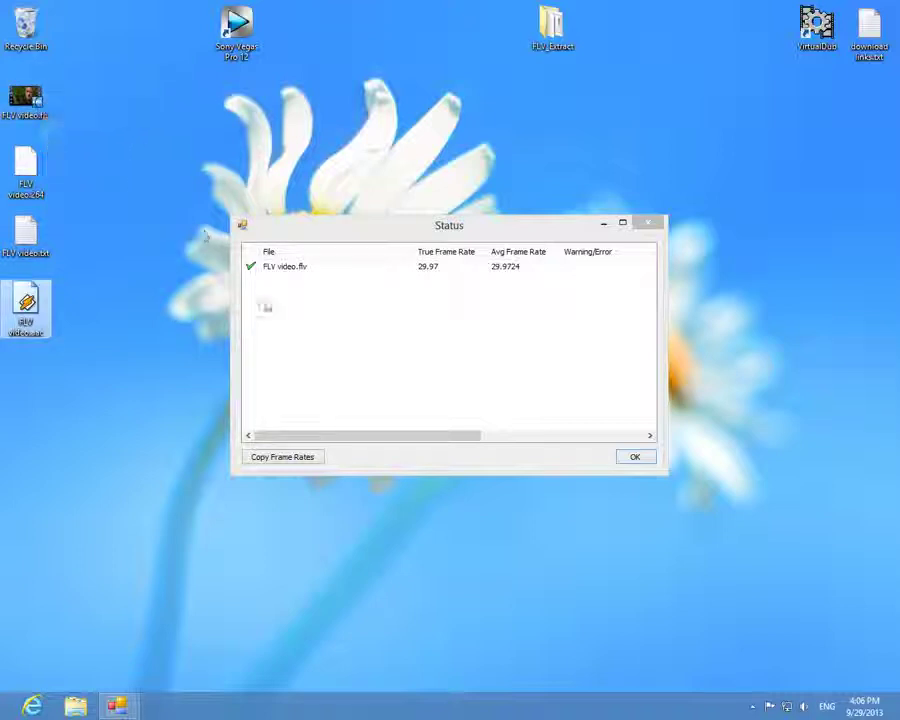
click(651, 224)
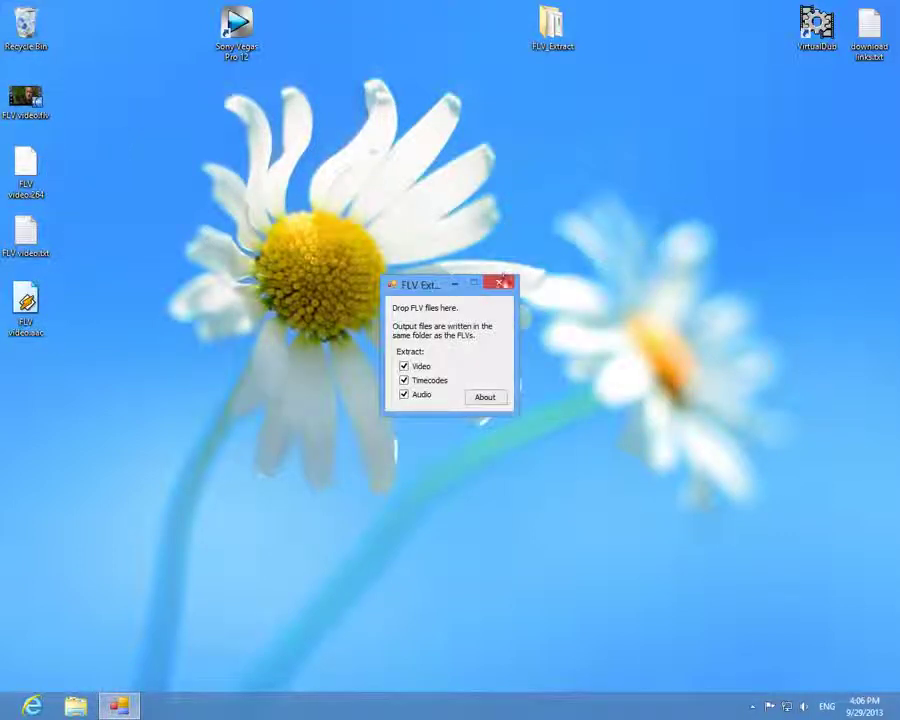
click(502, 286)
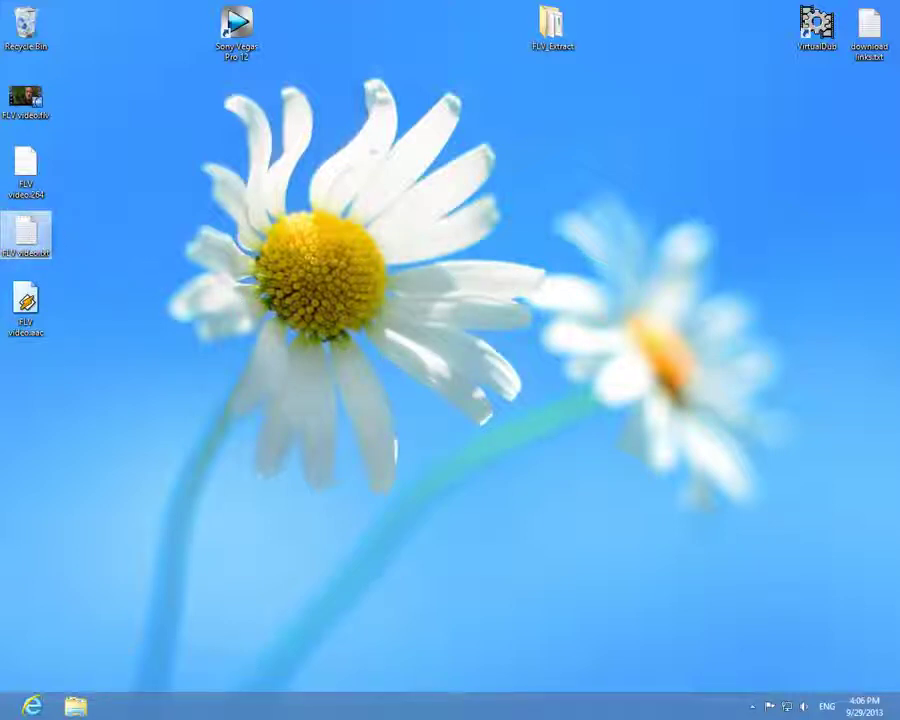
- Delete the leftover FLV video.txt and place FLV video.264 just above FLV video.aac
drag(20, 235, 30, 28)
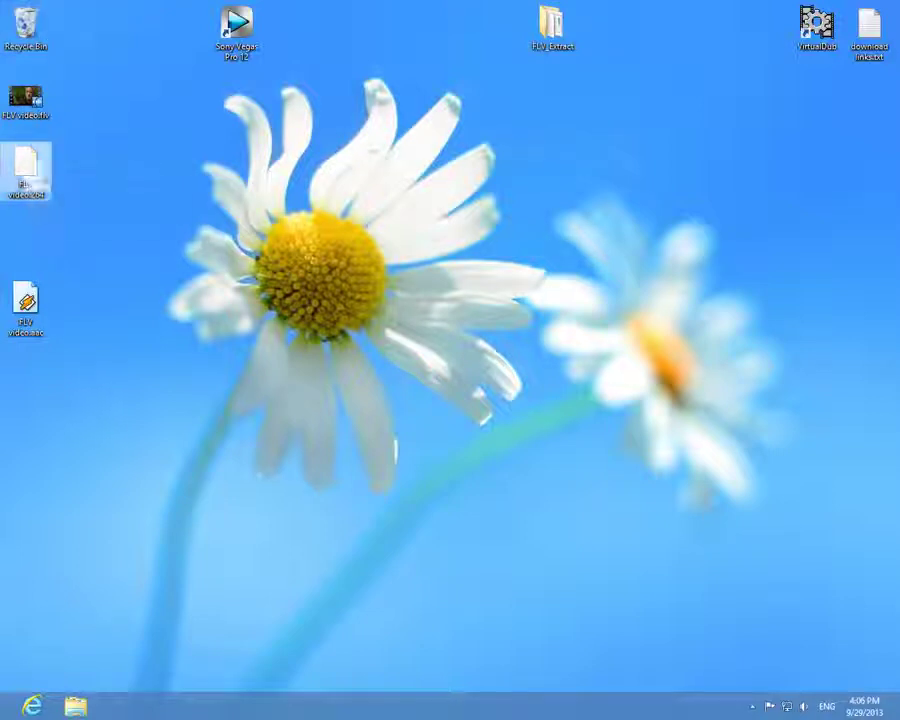
drag(25, 170, 26, 240)
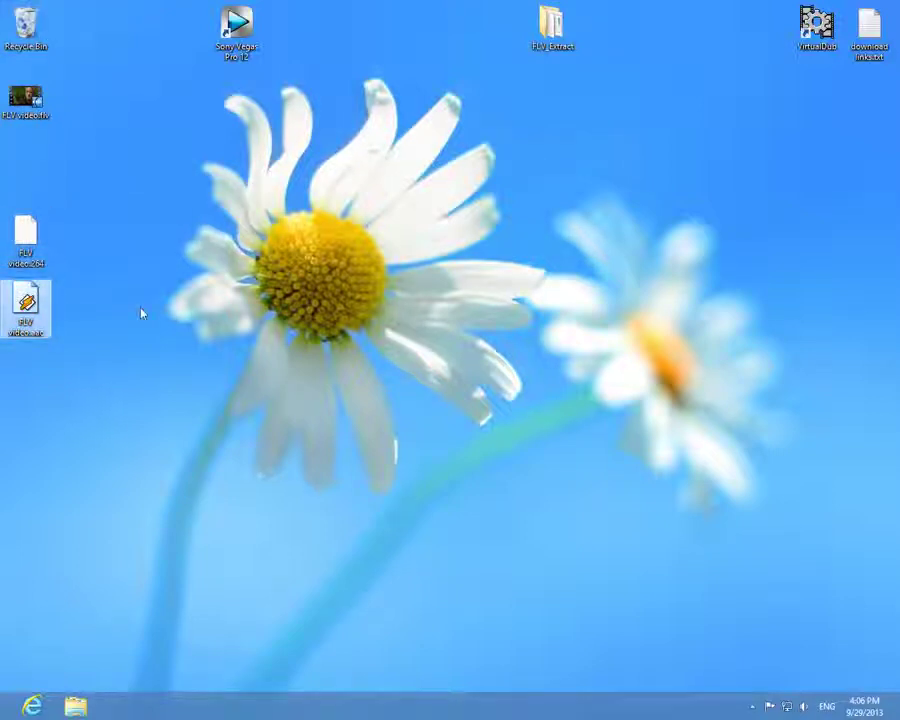
click(281, 260)
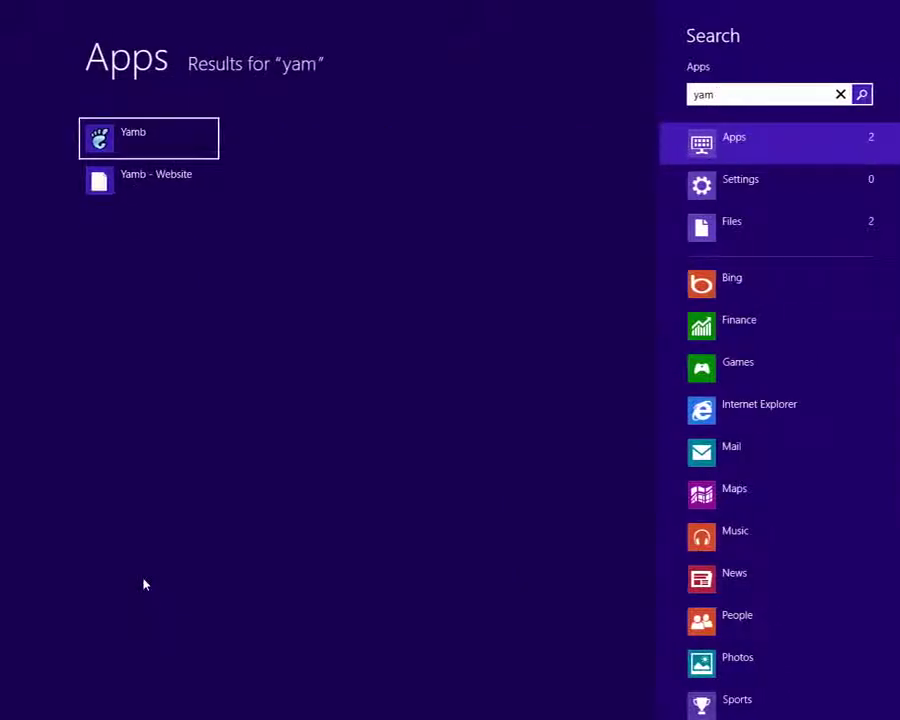
- Launch Yamb from the Apps search results for 'yamb'
click(144, 124)
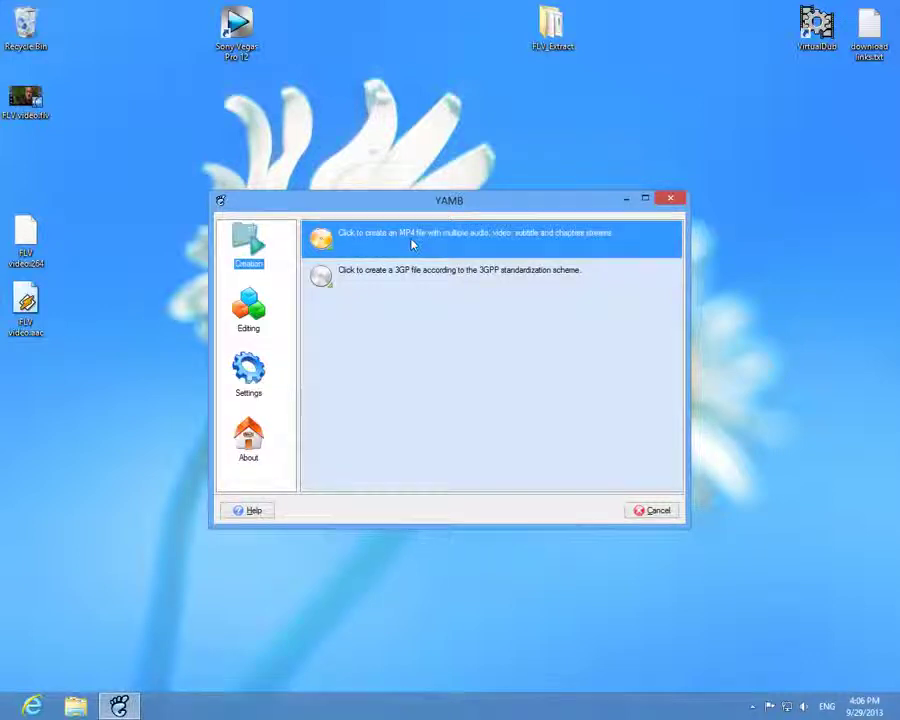
- Start a YAMB MP4 creation job with FLV video.aac and FLV video.264, then open the video track's properties
click(412, 244)
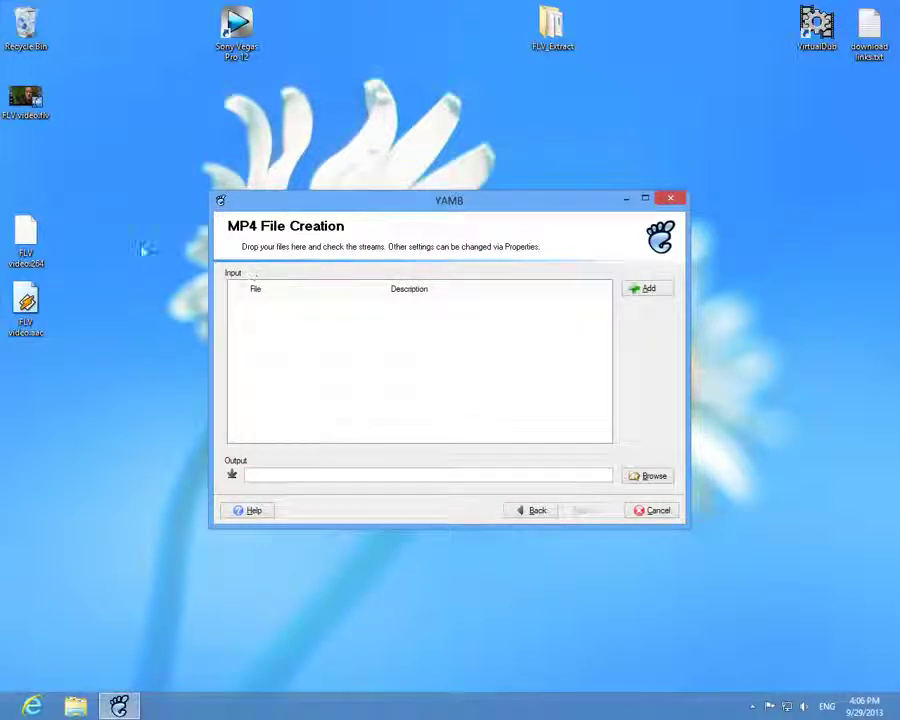
drag(90, 225, 345, 370)
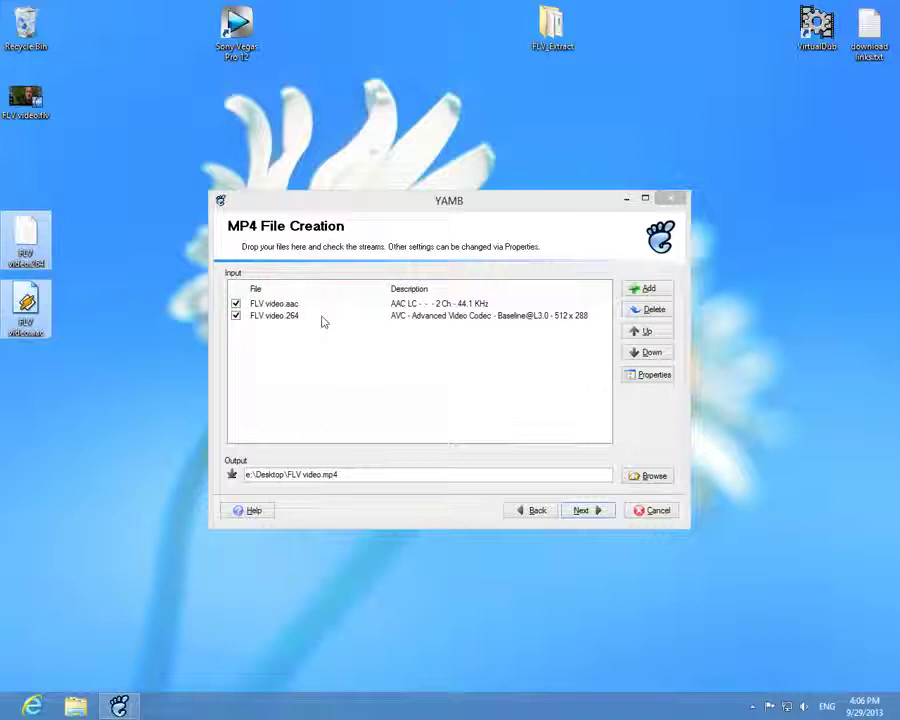
click(284, 304)
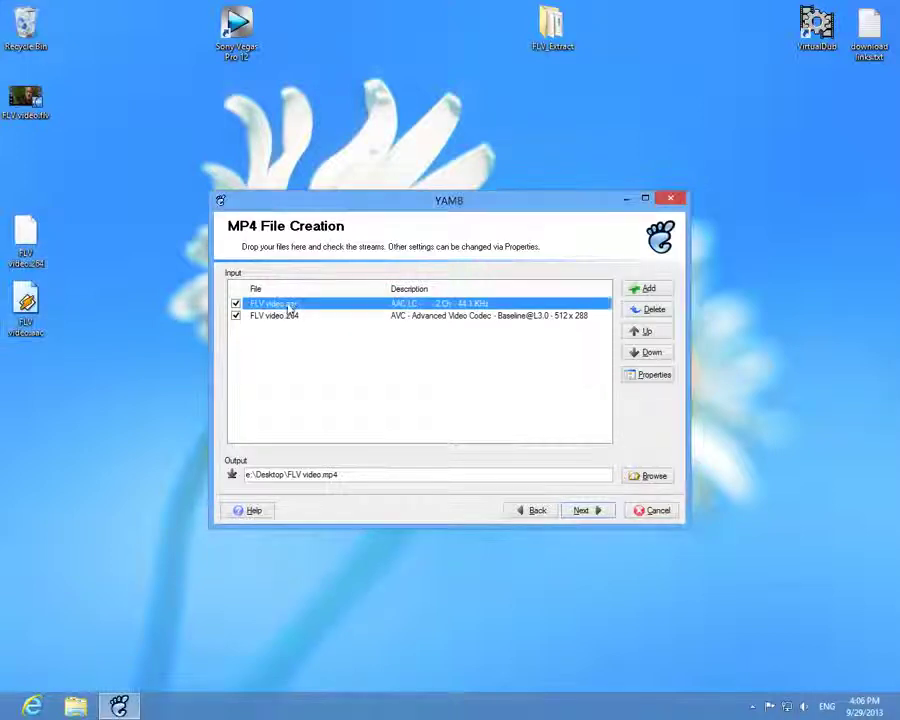
click(292, 318)
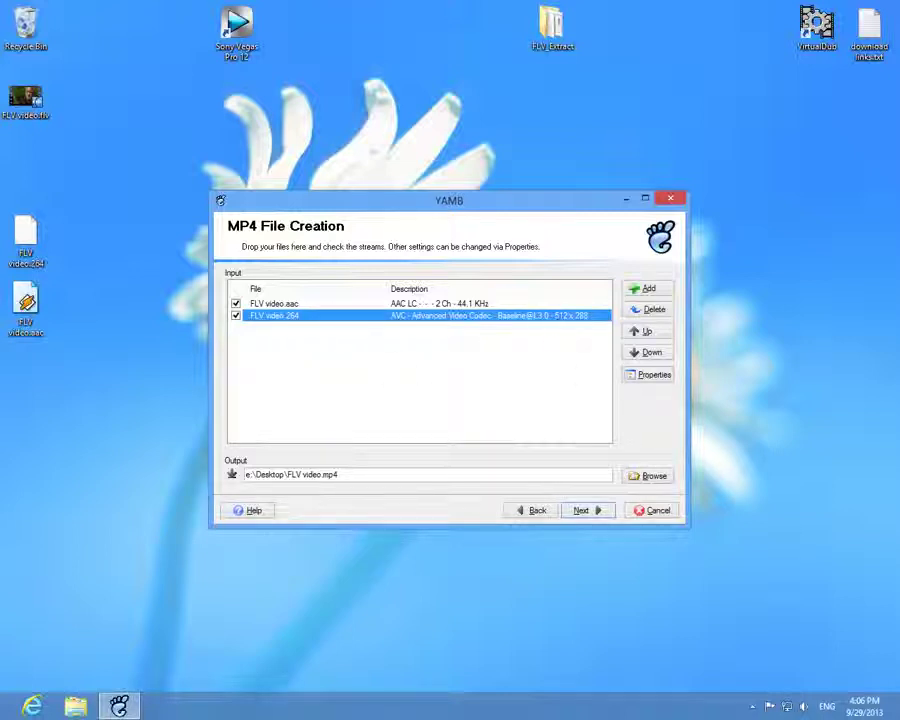
click(648, 376)
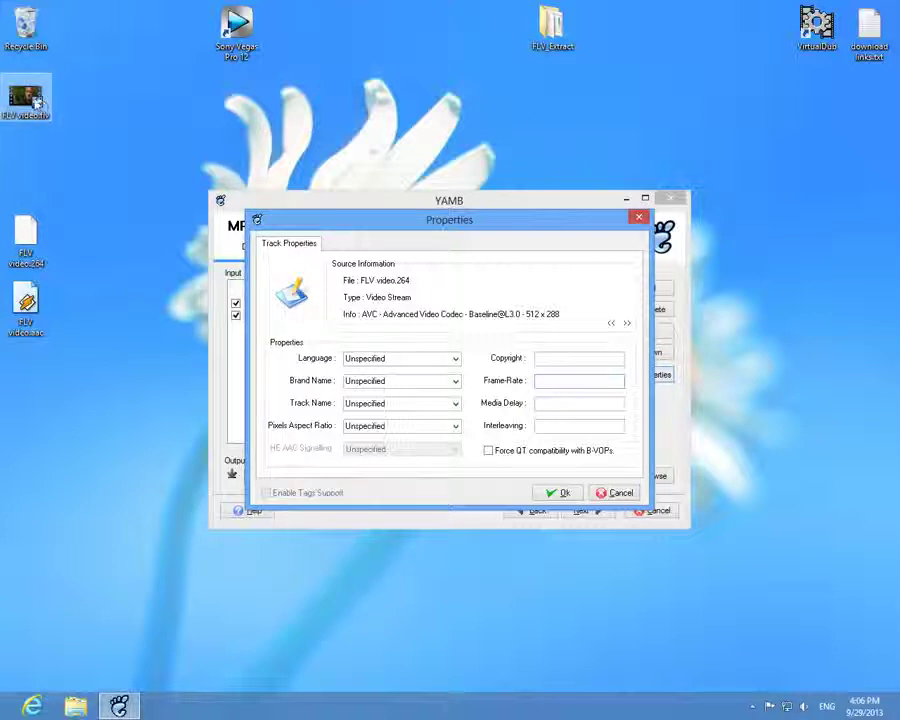
- Launch VirtualDub and load FLV video.flv from the desktop into it
double_click(818, 30)
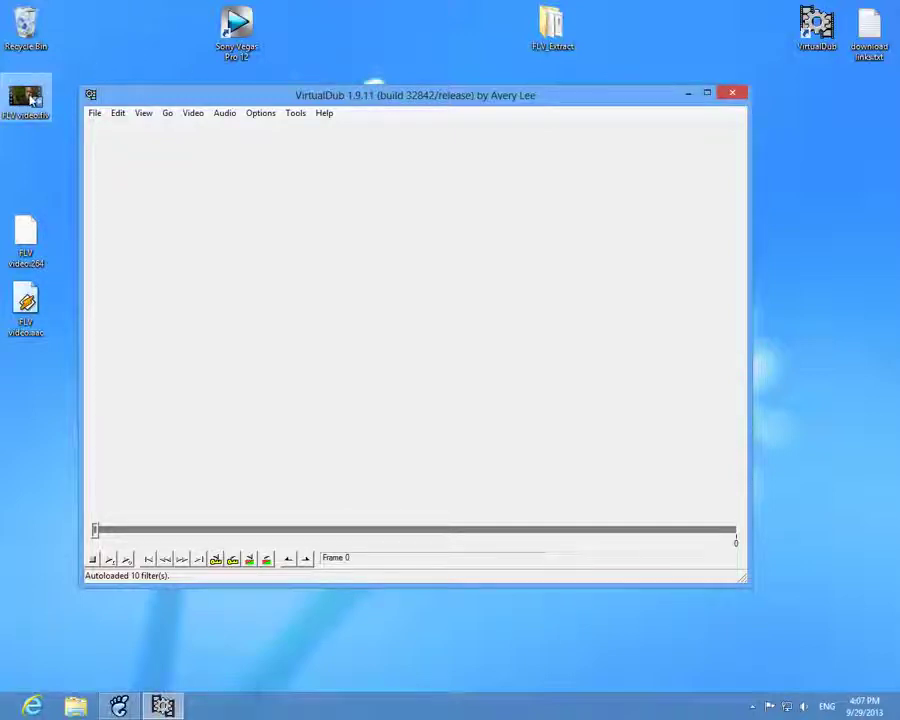
drag(32, 100, 194, 209)
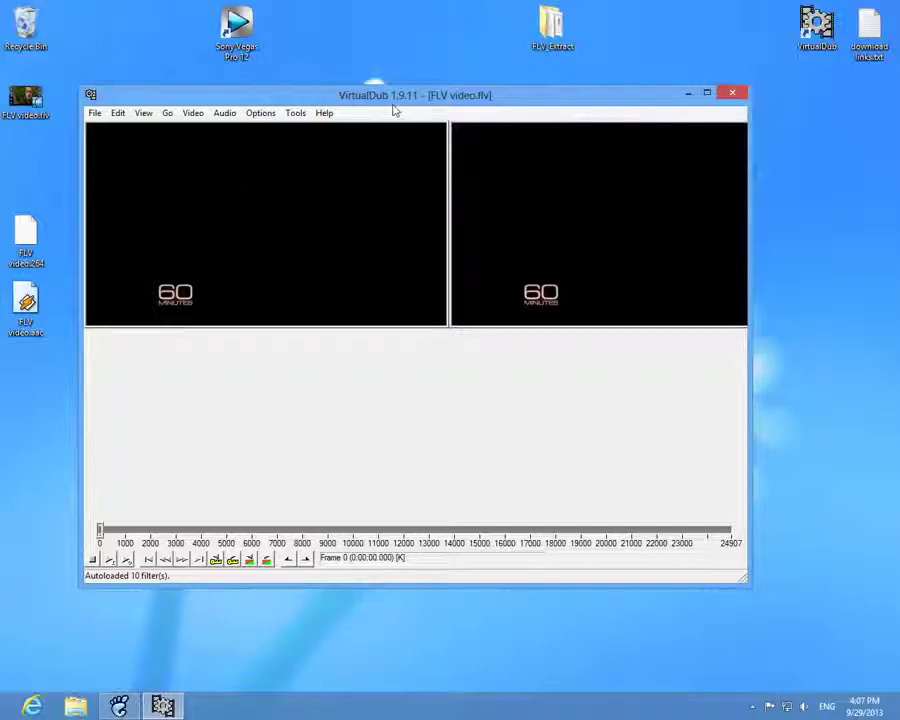
click(32, 706)
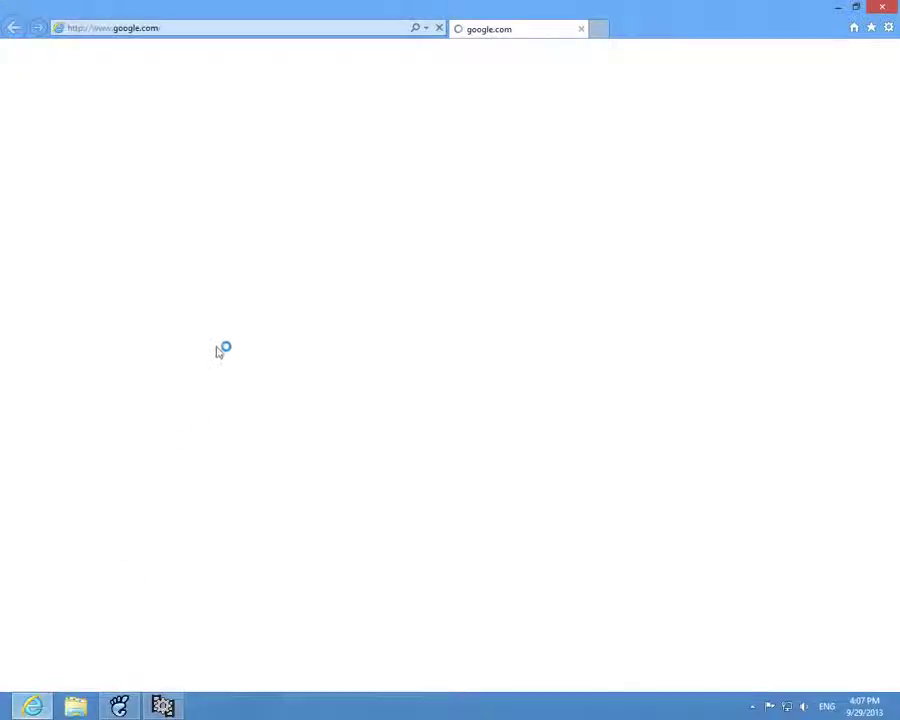
text(k l)
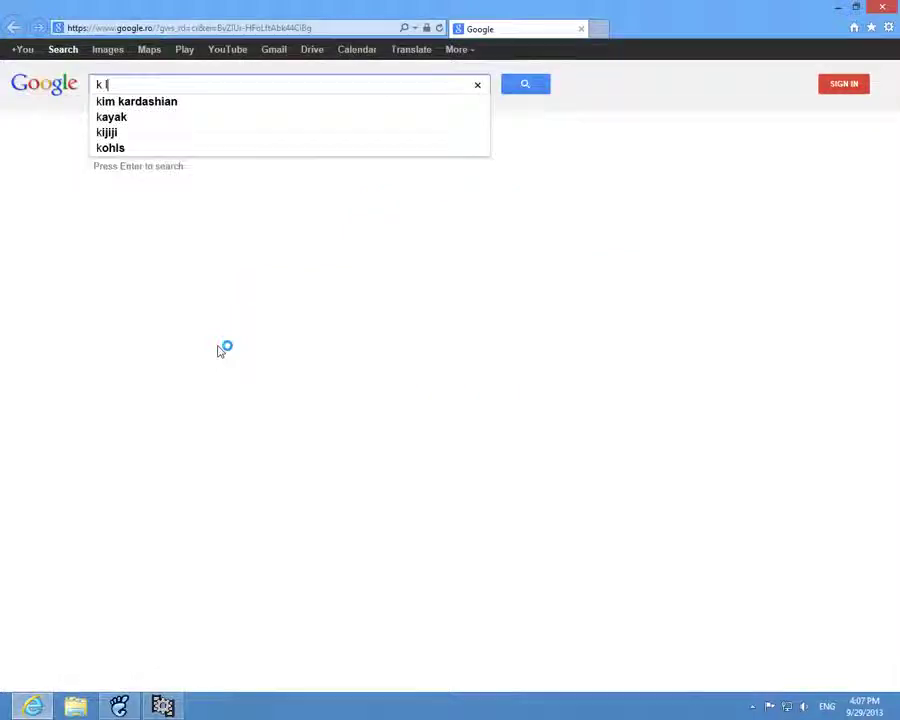
text(ite codek )
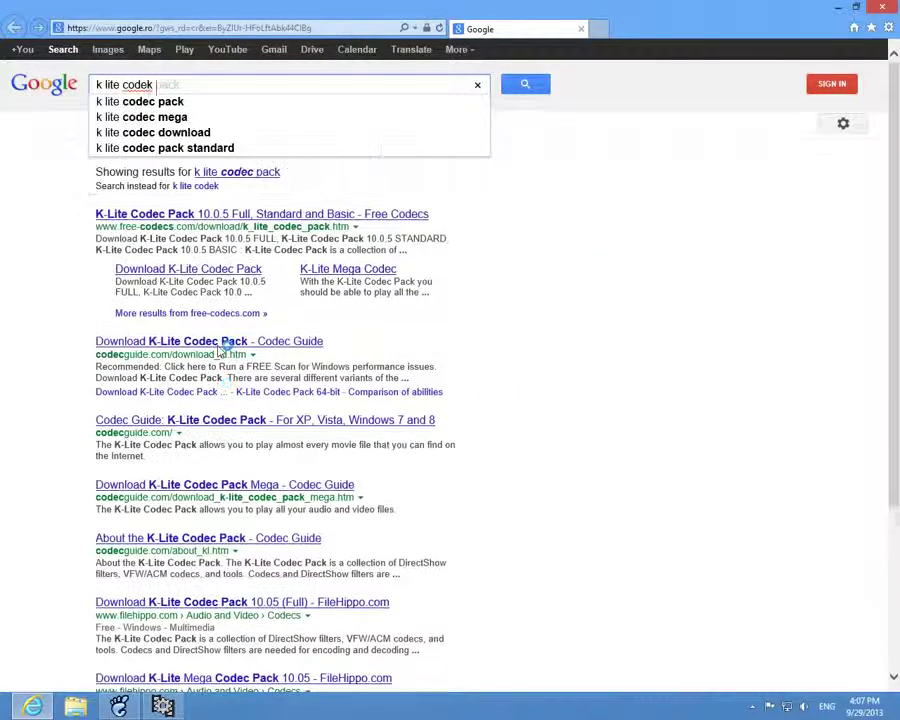
text(pack)
key(Return)
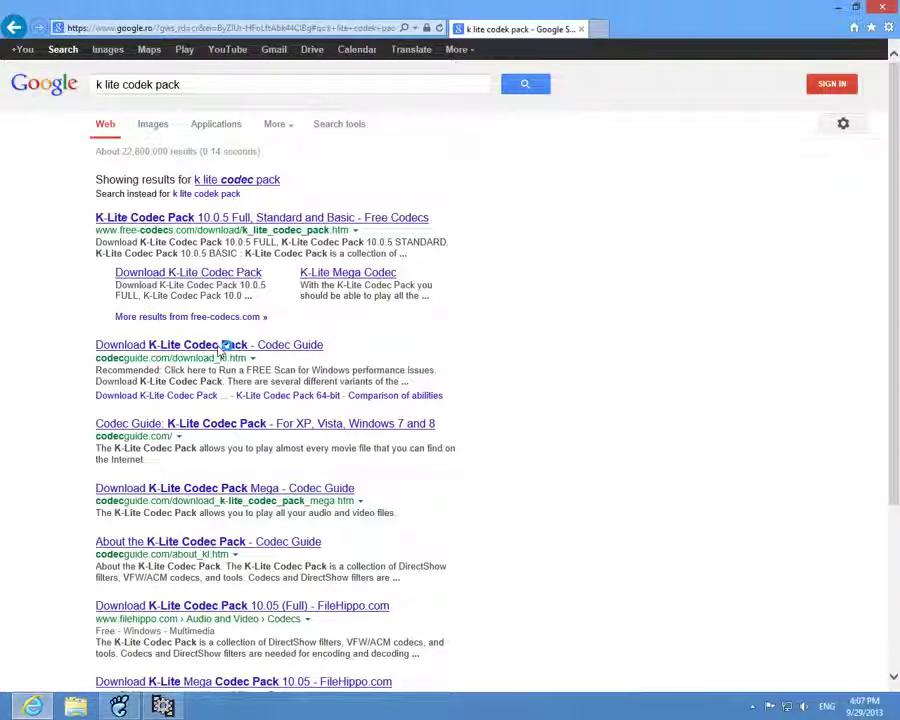
click(175, 219)
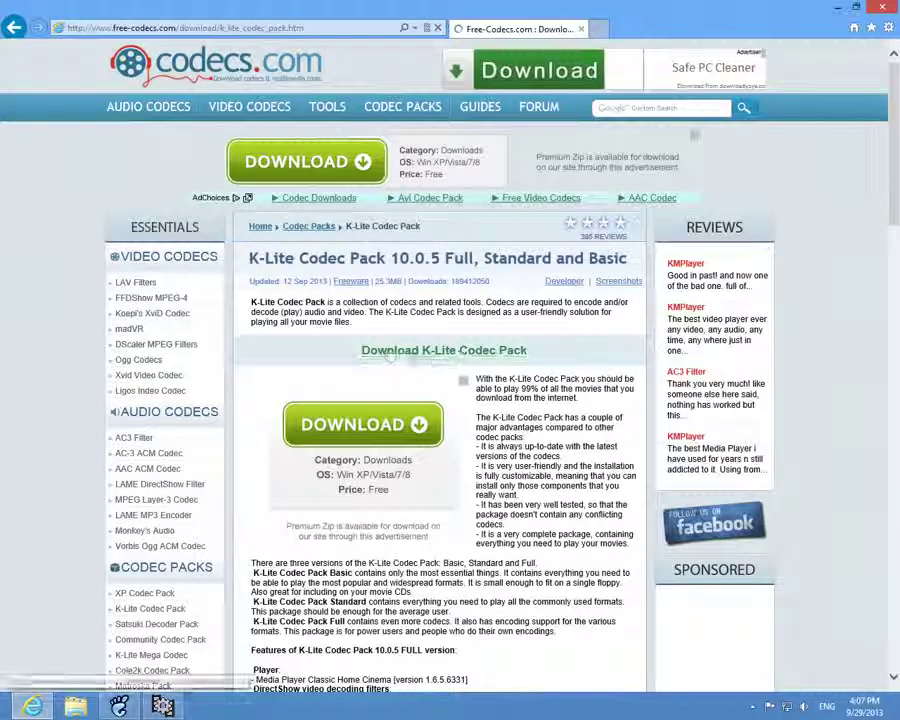
click(420, 352)
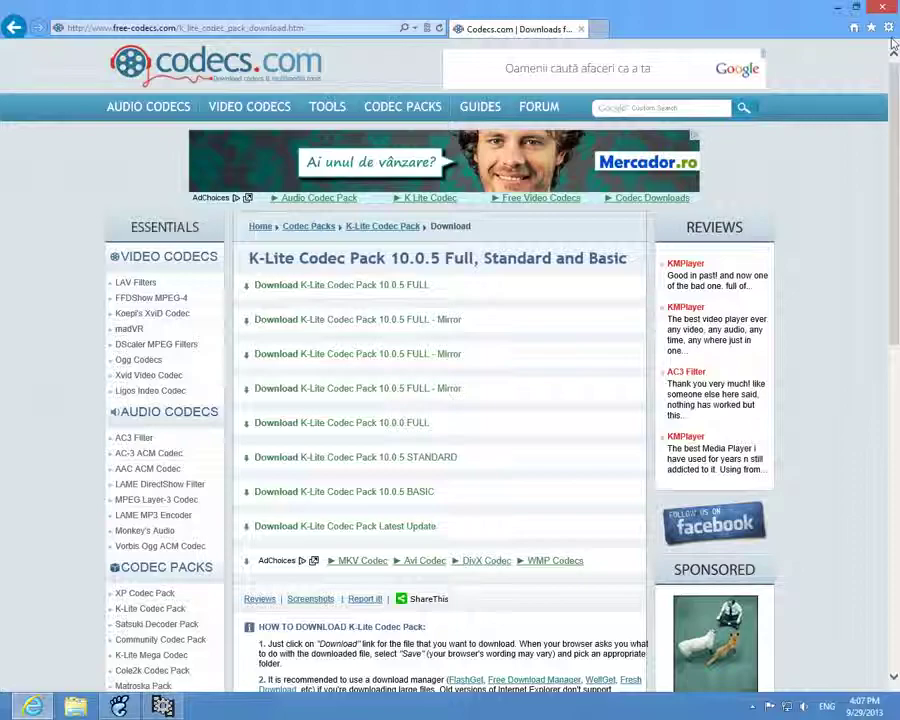
click(883, 9)
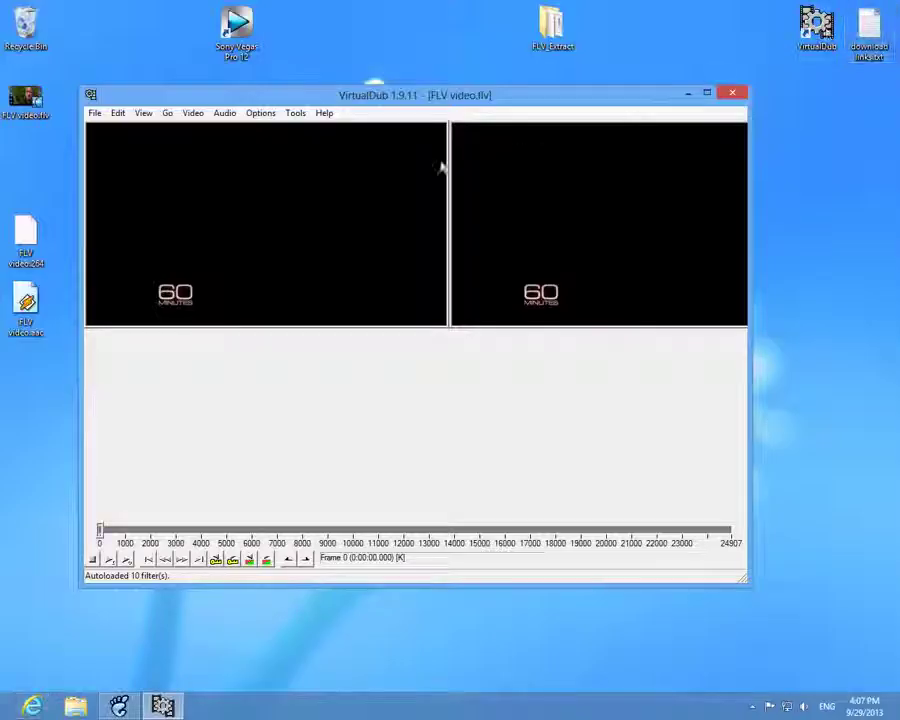
- Check FLV video.flv's file information in VirtualDub, confirming 29.970 fps, then close VirtualDub
click(95, 113)
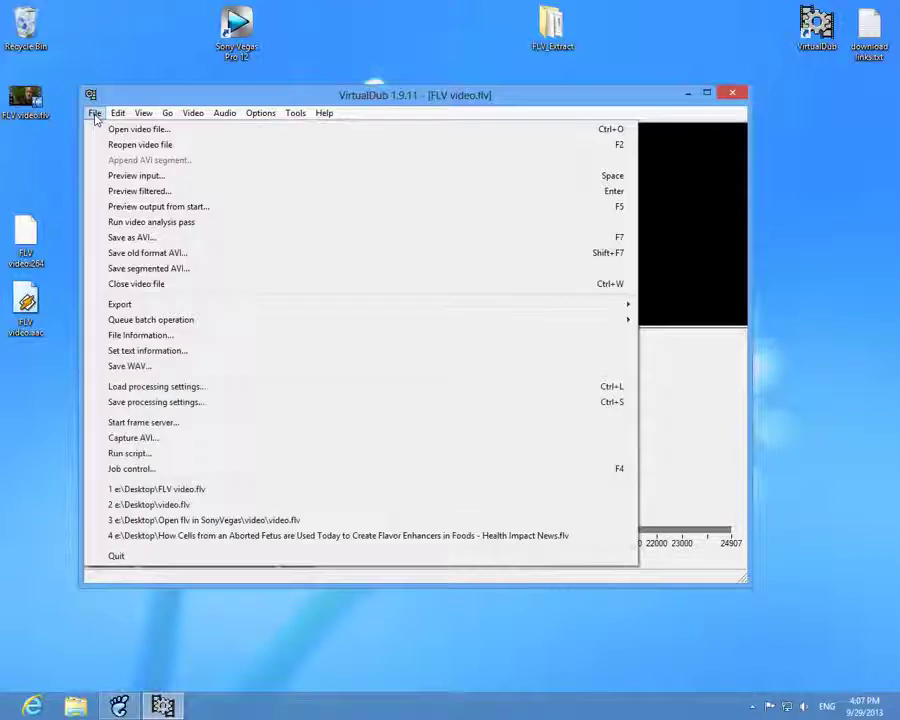
click(101, 340)
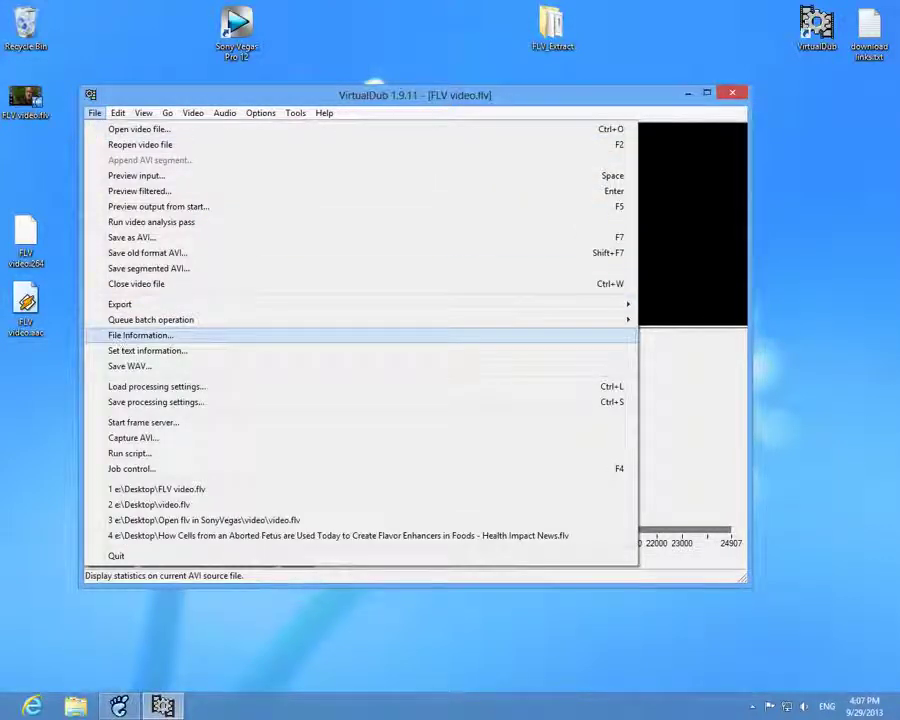
click(184, 345)
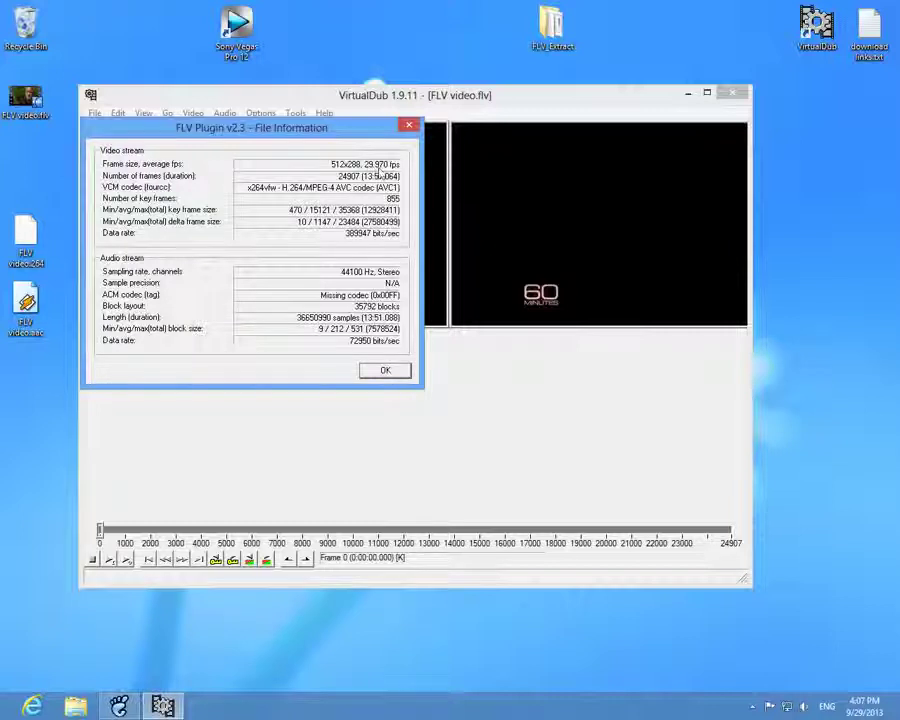
click(409, 126)
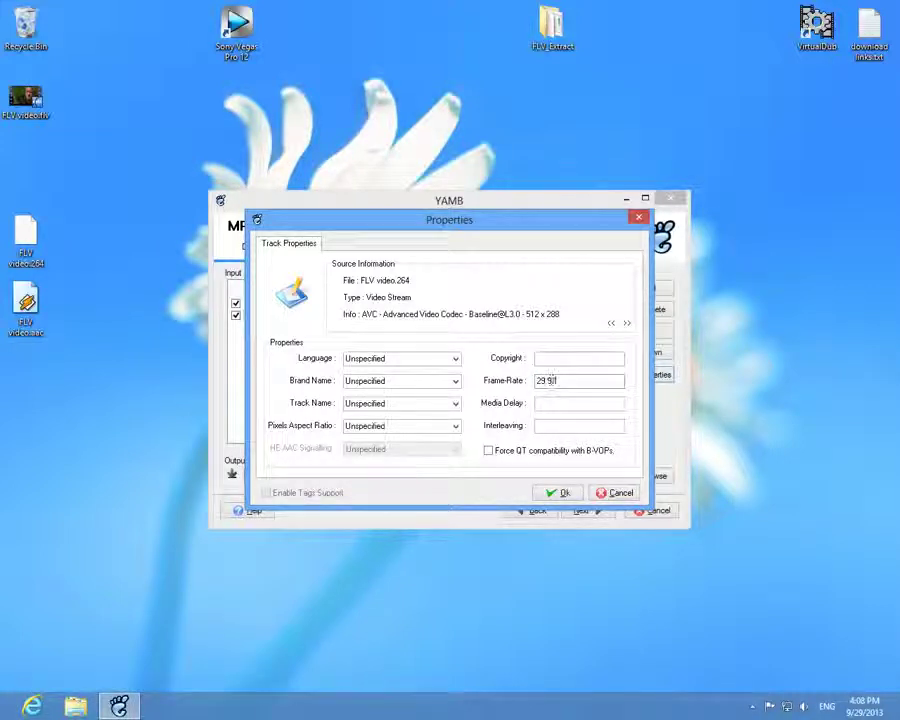
- Confirm 29.97 fps for the video track, create FLV video.mp4, and close the finished wizard
click(563, 495)
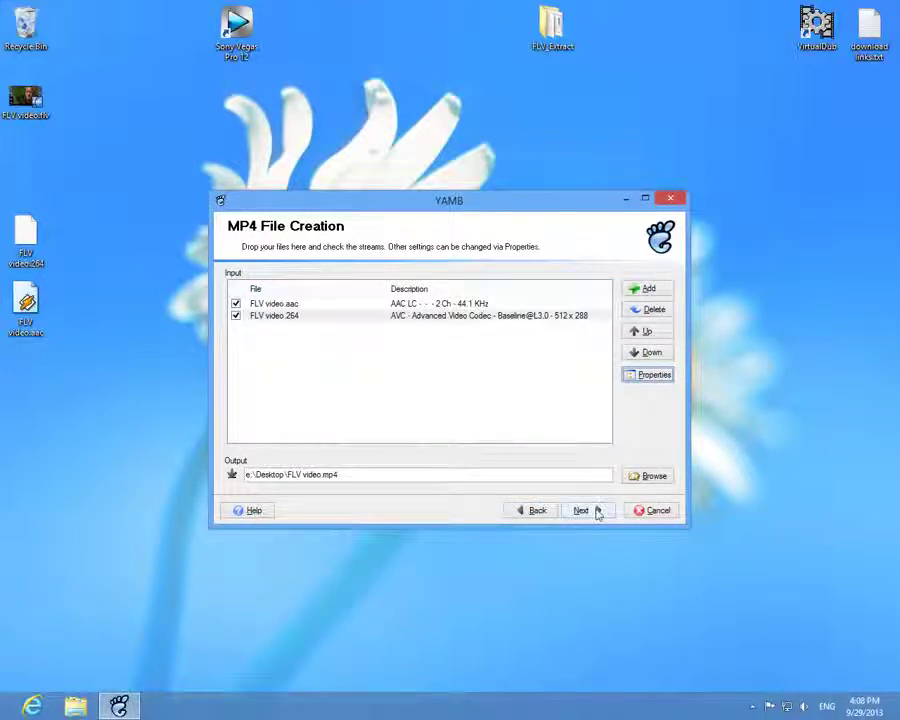
click(581, 511)
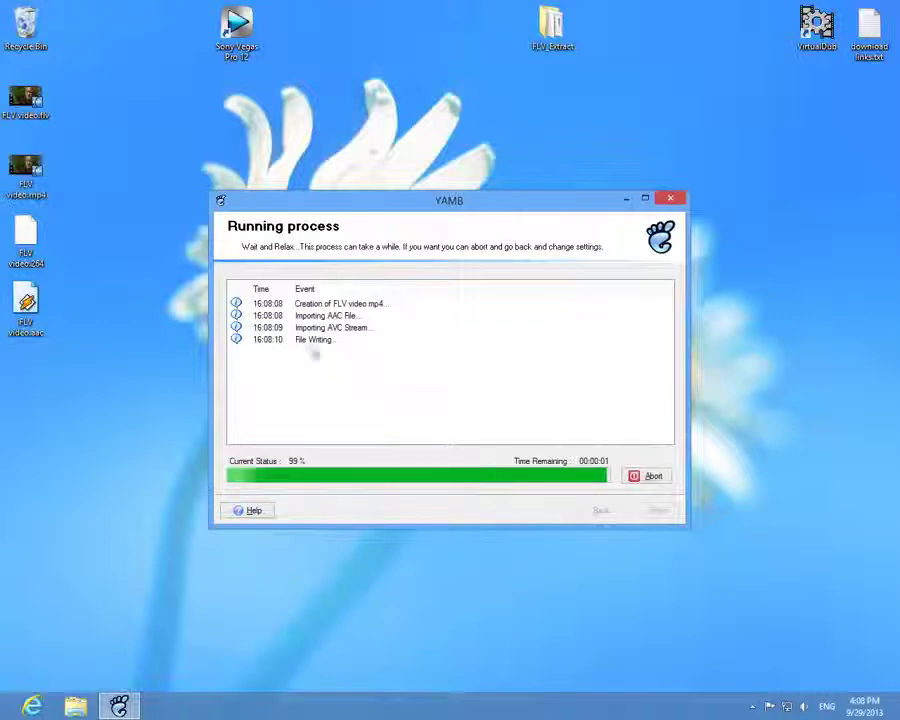
click(27, 308)
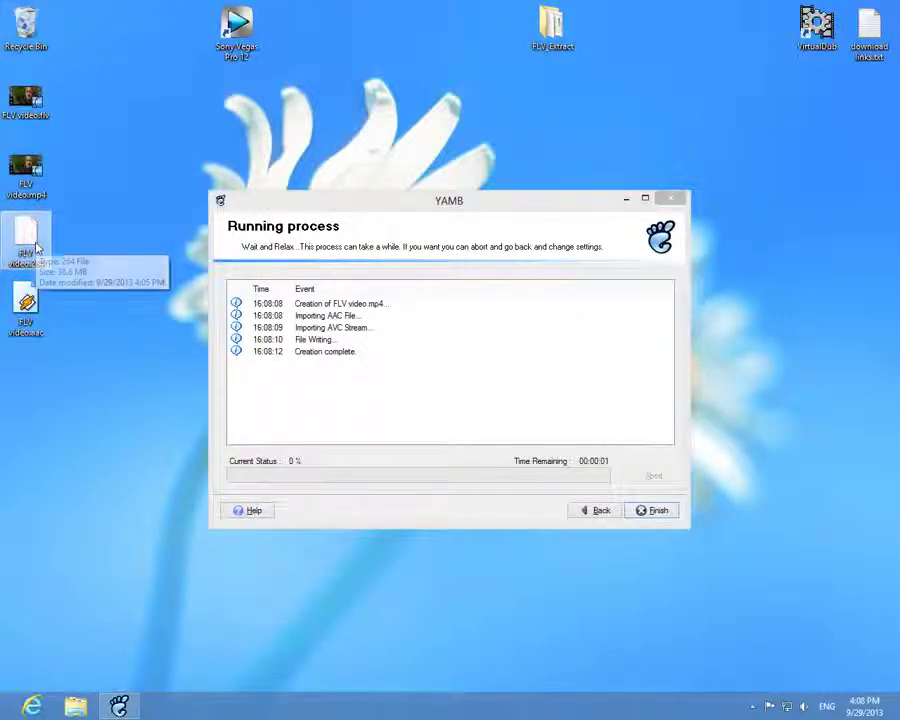
click(37, 168)
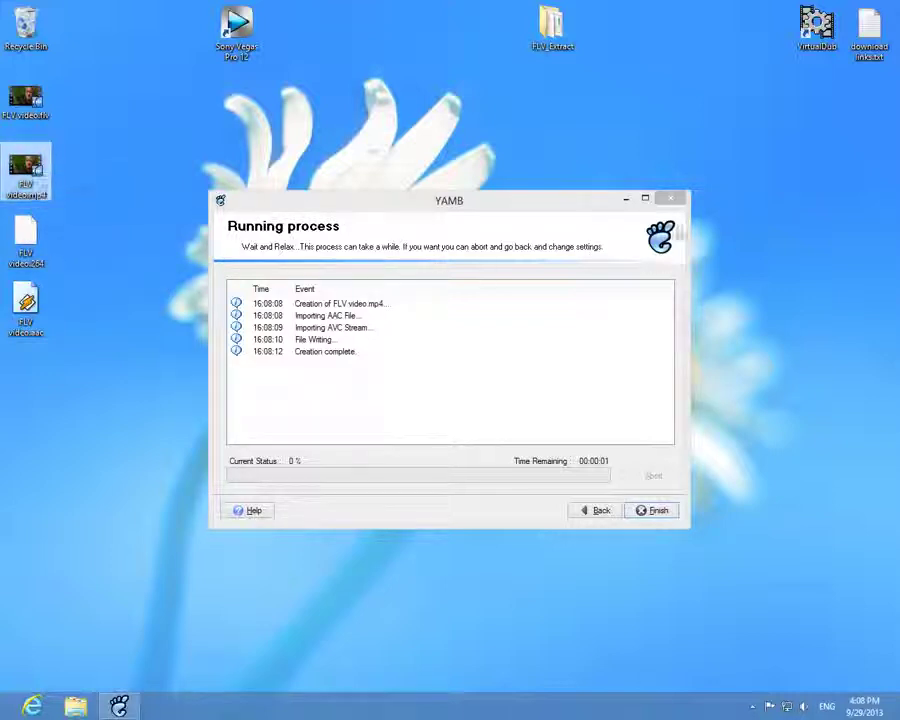
click(667, 200)
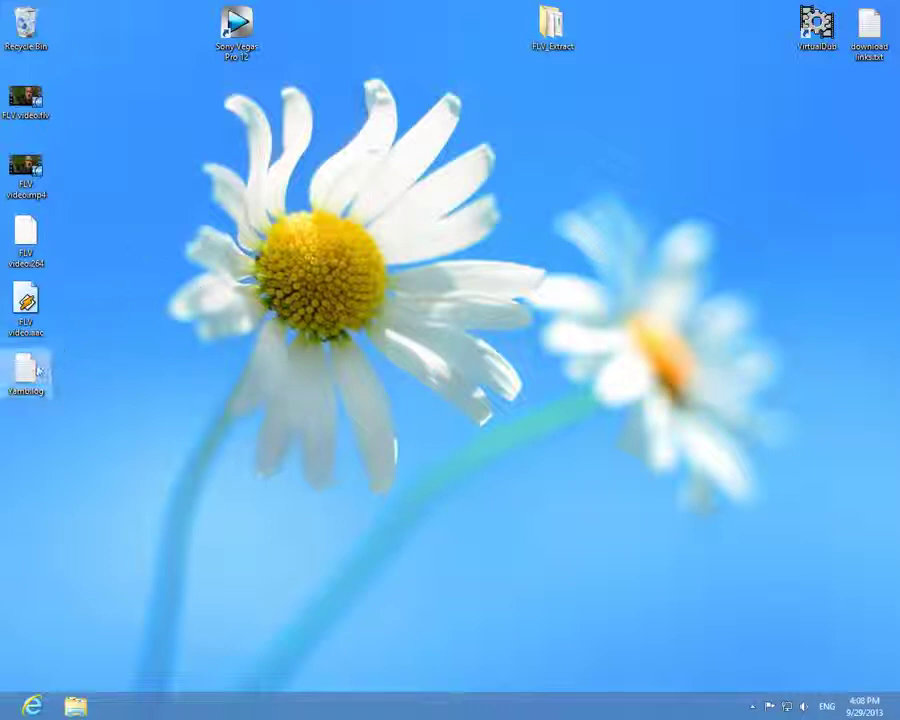
- Delete yamb.log, move the .264 and .aac files lower, and launch Vegas Pro 12
drag(22, 366, 26, 24)
drag(68, 231, 75, 399)
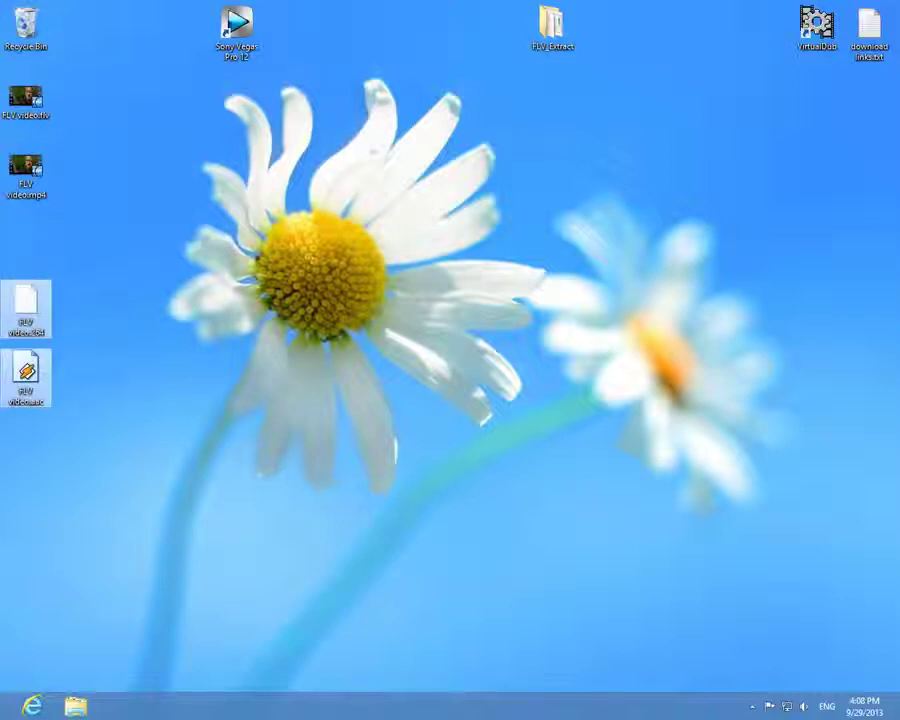
click(28, 172)
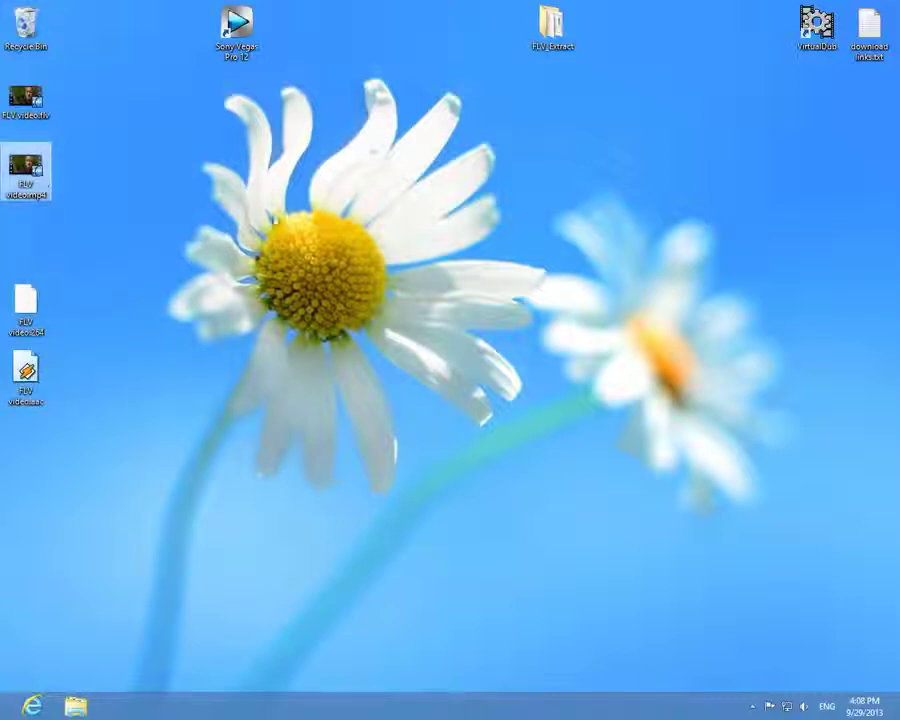
double_click(237, 25)
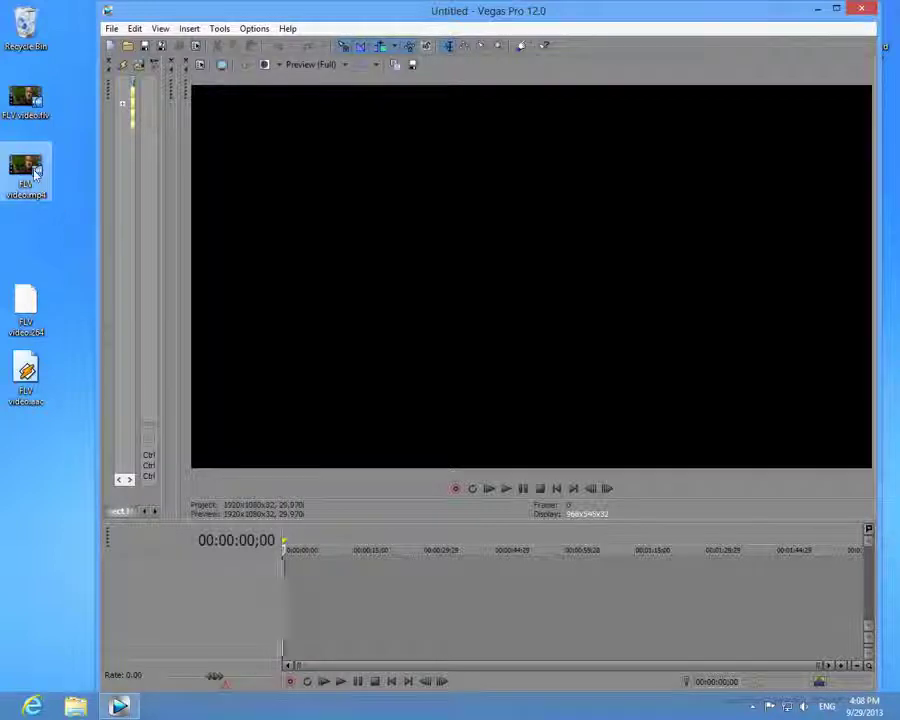
- Add FLV video.mp4 to the maximized Vegas timeline, play it around 11:41 to check sync, then close Vegas
drag(35, 172, 340, 622)
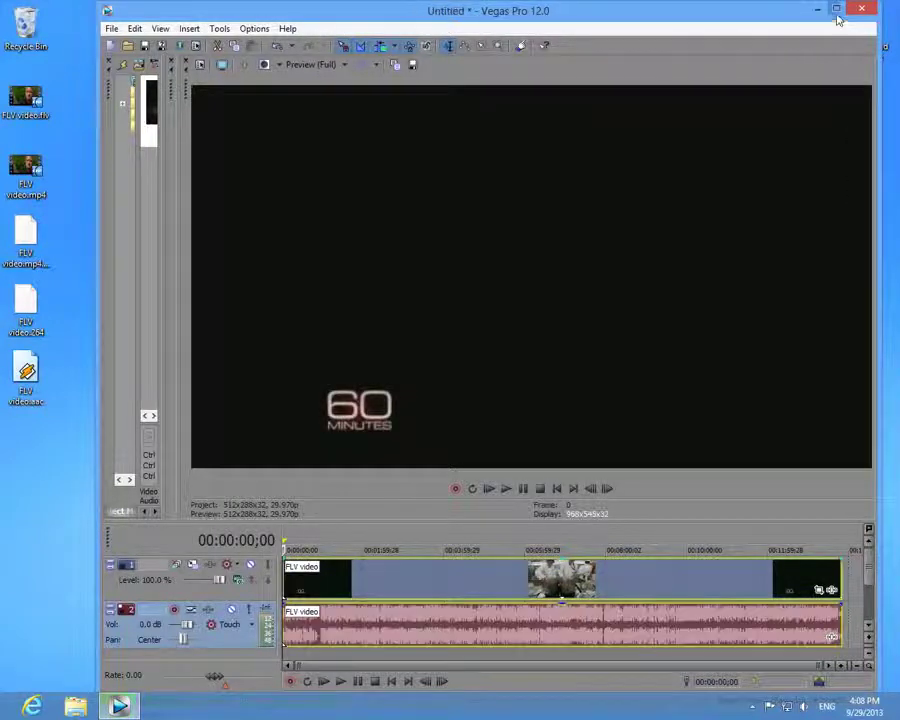
click(837, 12)
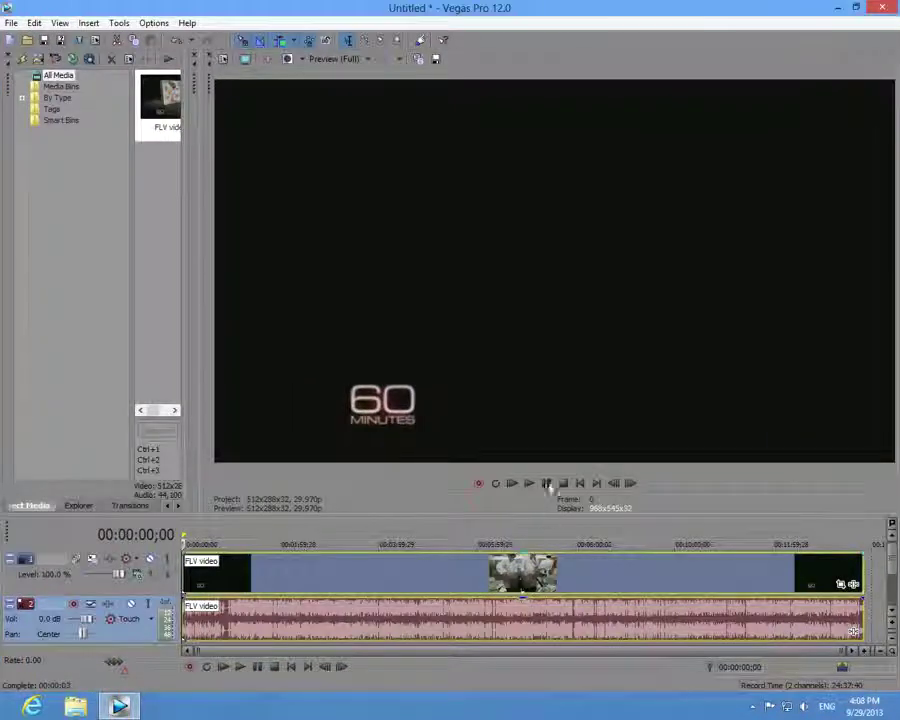
click(529, 483)
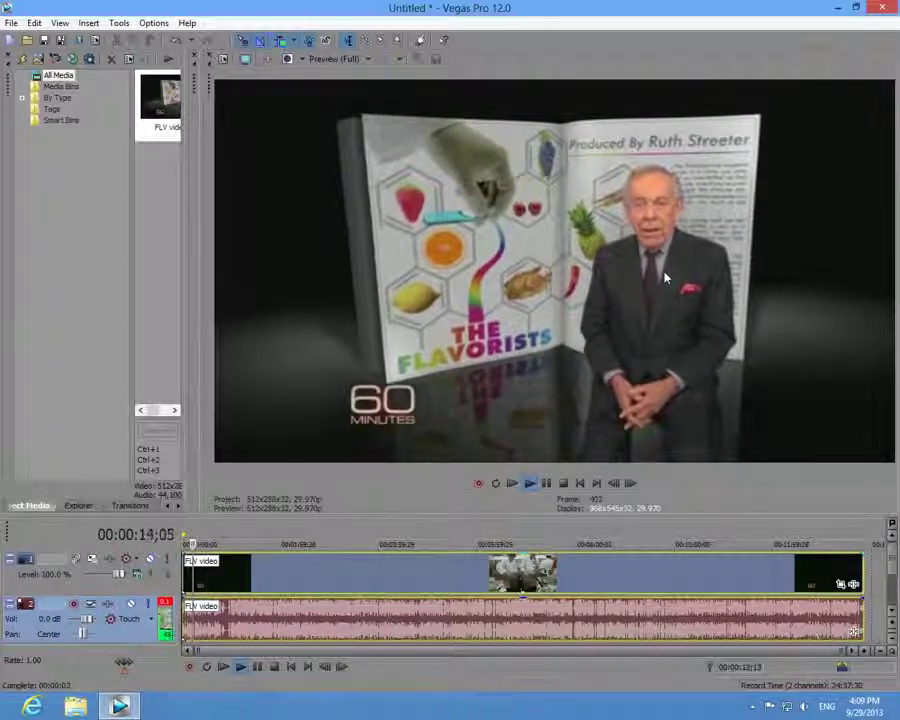
click(758, 531)
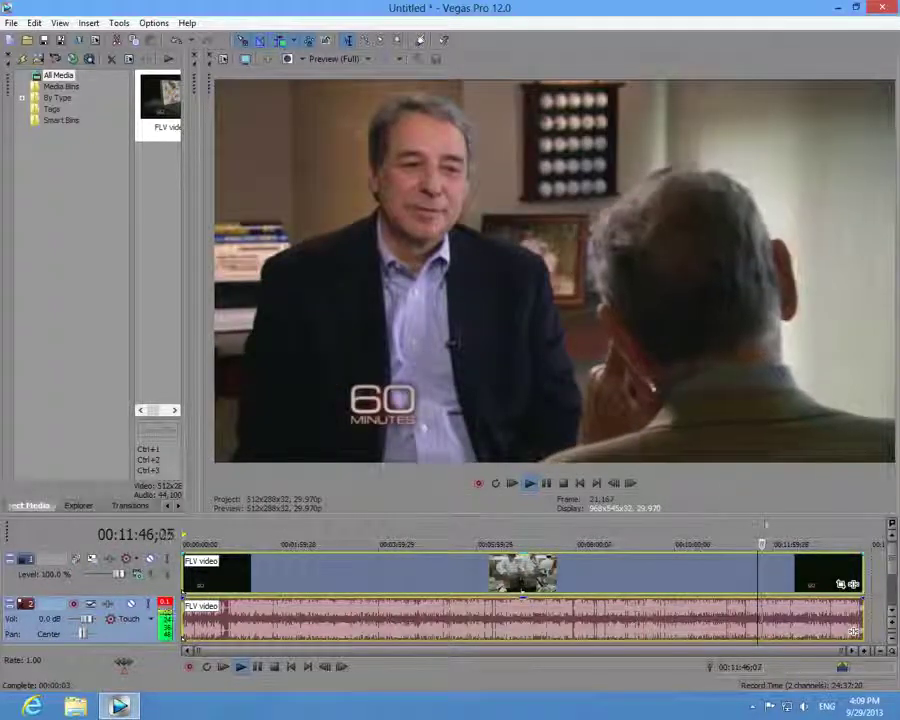
click(882, 10)
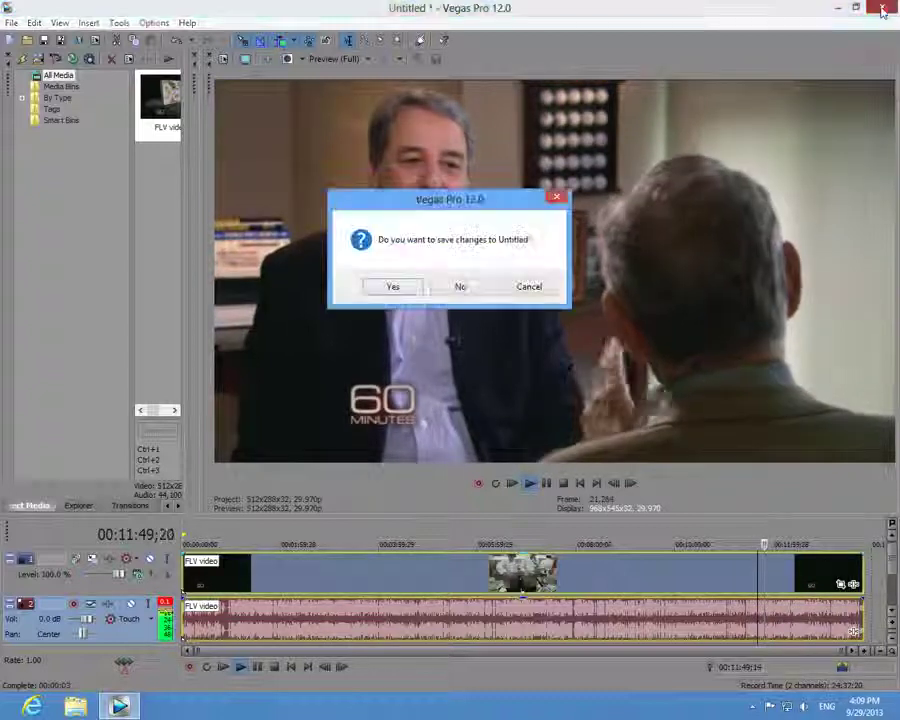
- Close Vegas without saving, delete the 1.09 MB SFK file, and compare the .264 and .mp4 file sizes
click(460, 287)
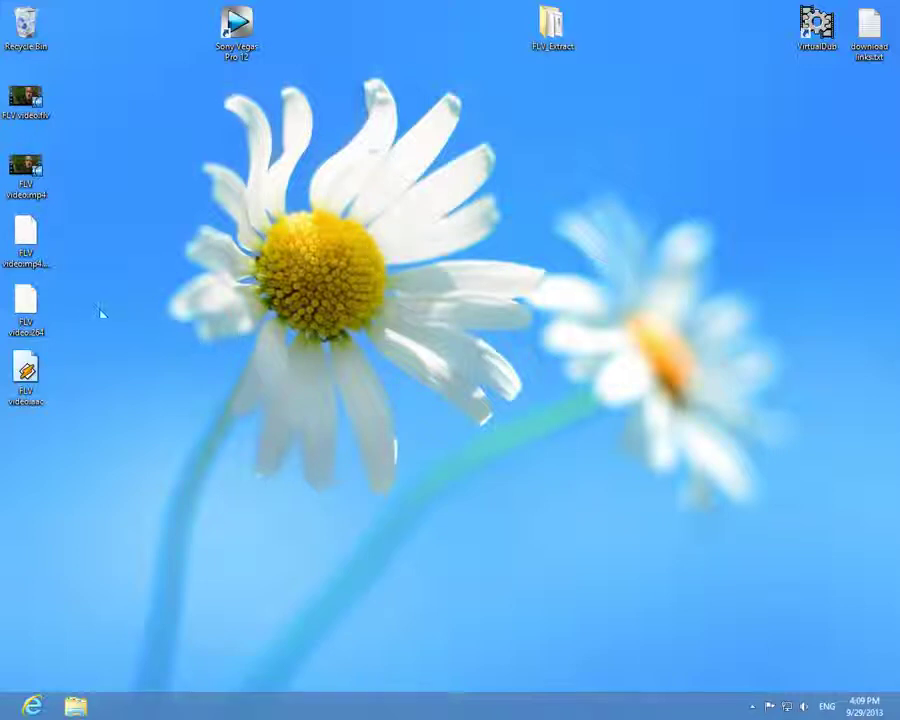
click(44, 242)
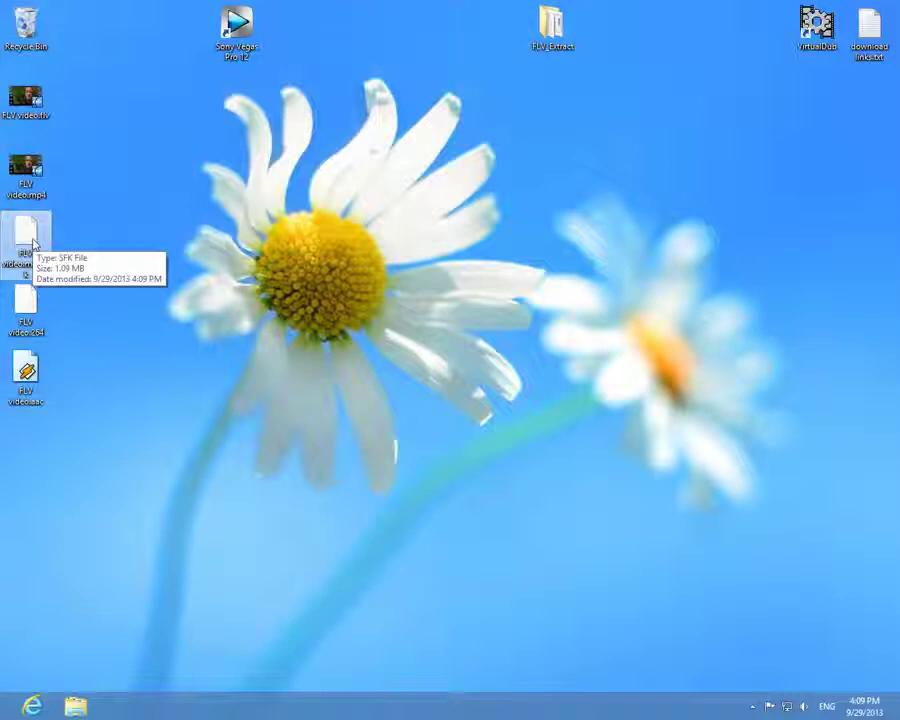
drag(30, 230, 38, 36)
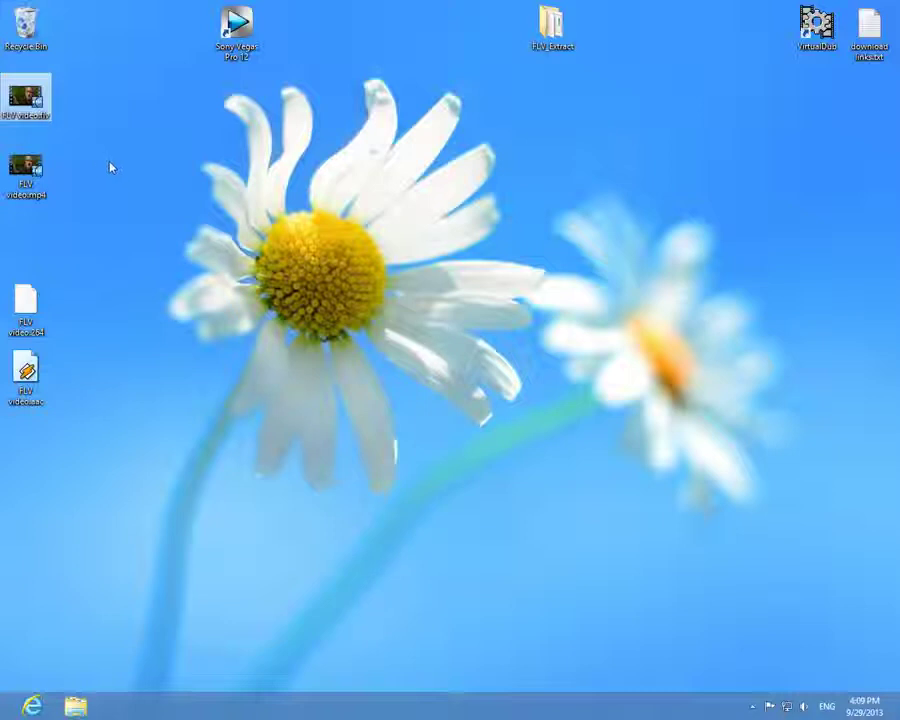
click(34, 310)
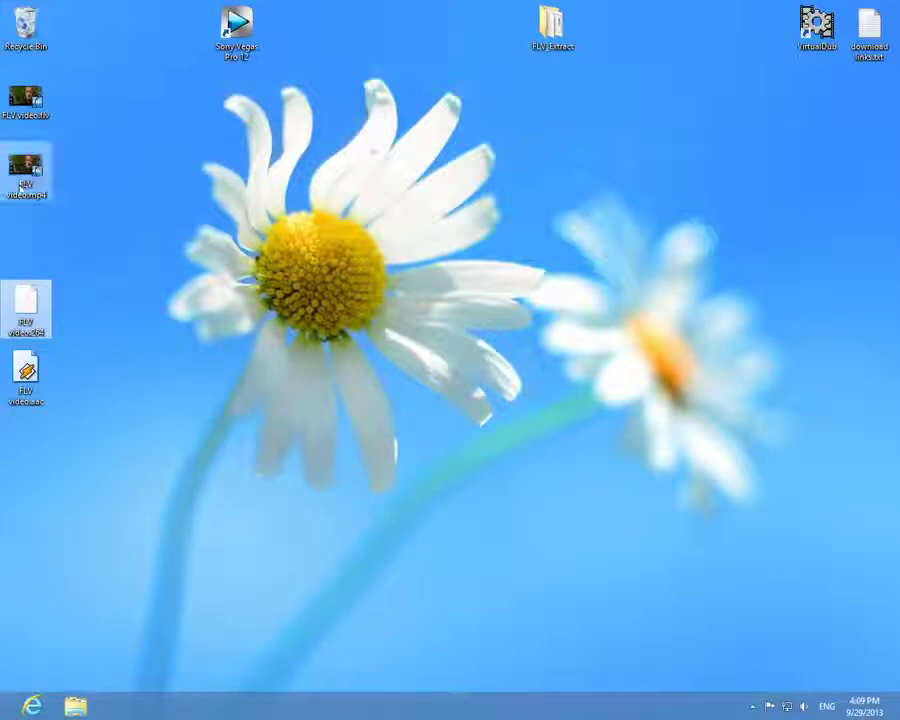
click(22, 170)
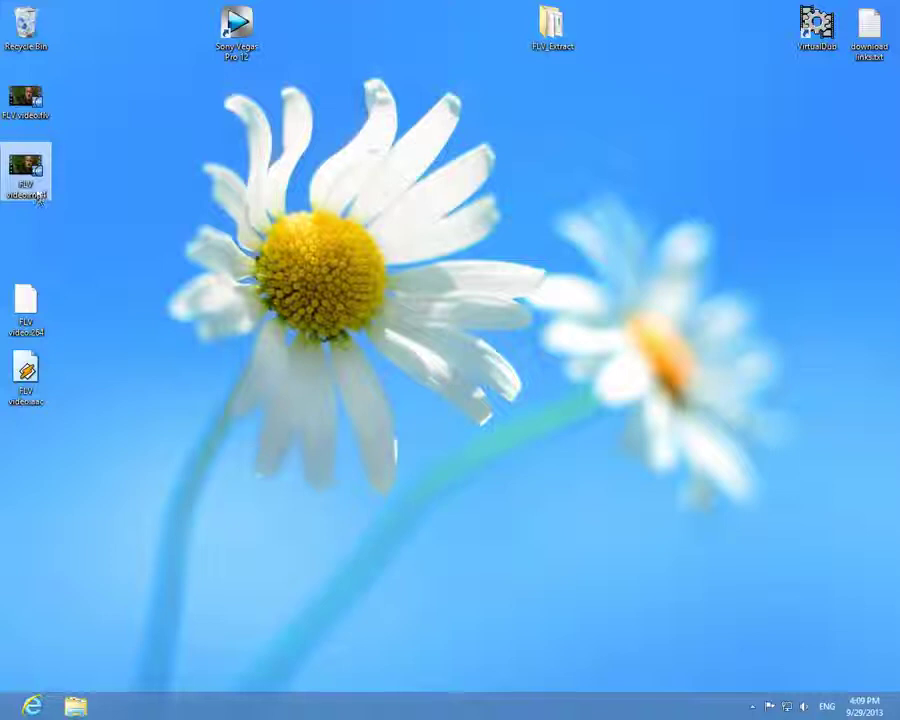
right_click(37, 181)
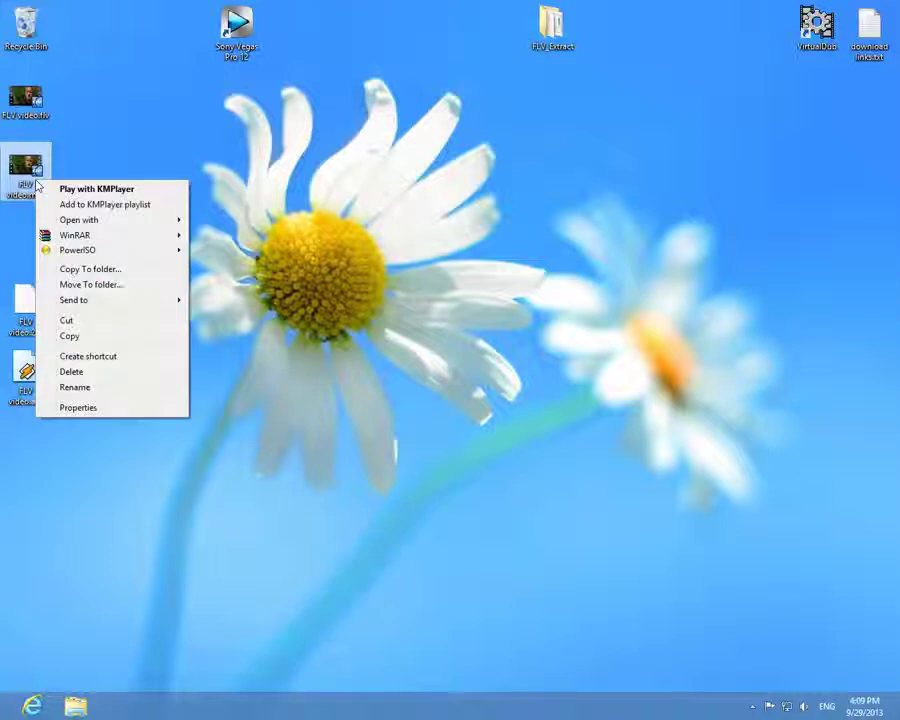
click(88, 410)
right_click(30, 106)
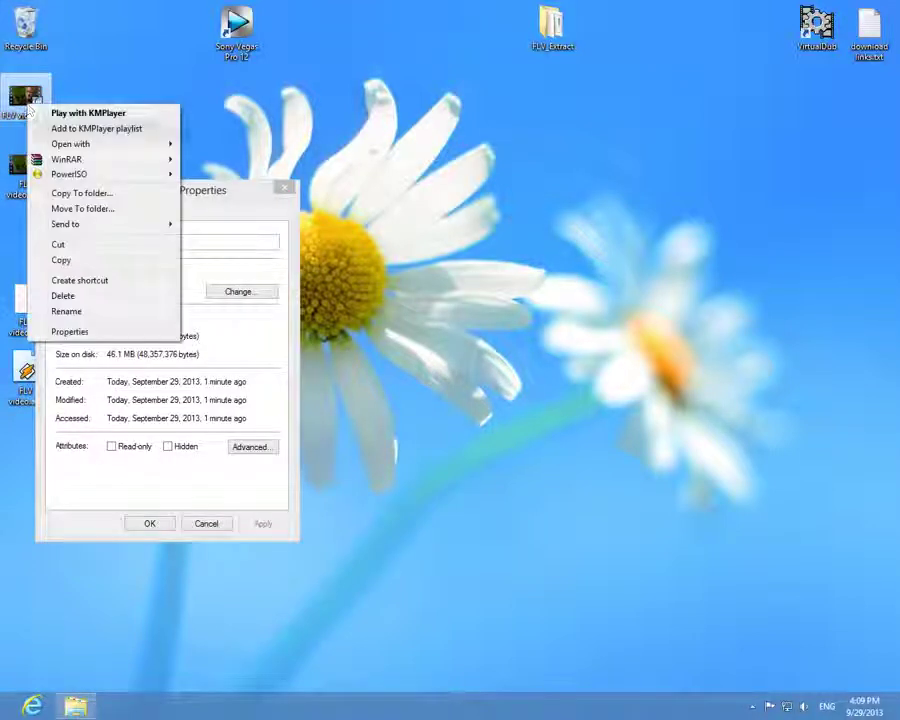
click(68, 331)
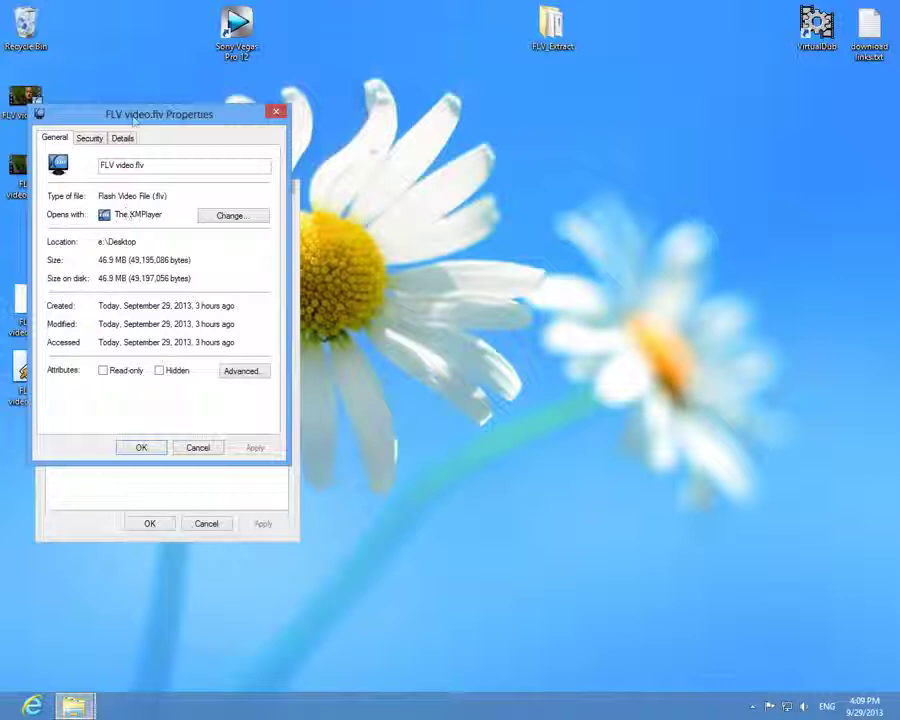
drag(133, 118, 411, 195)
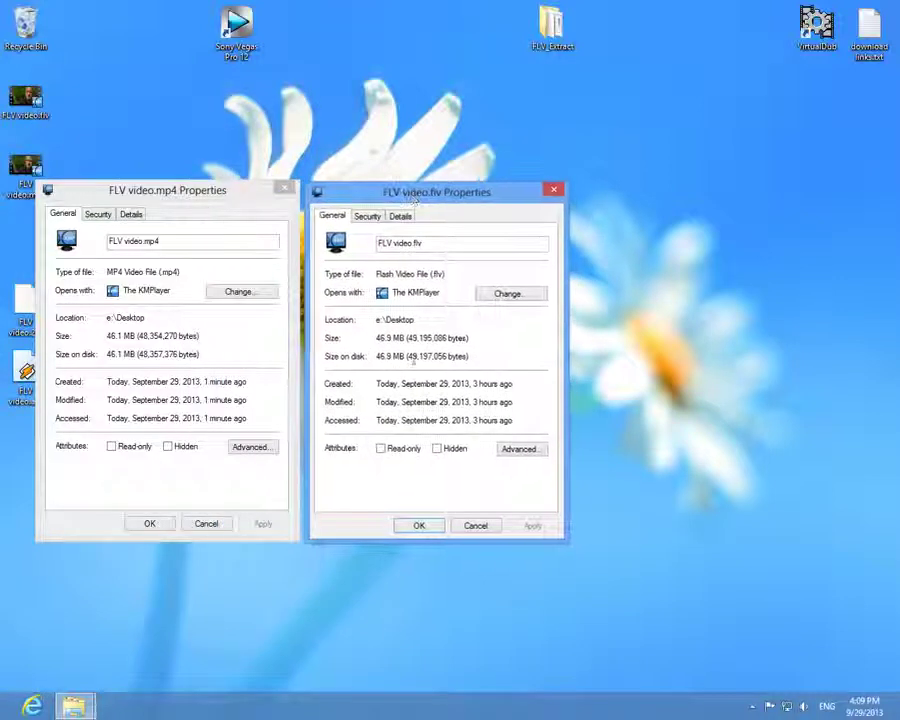
click(207, 525)
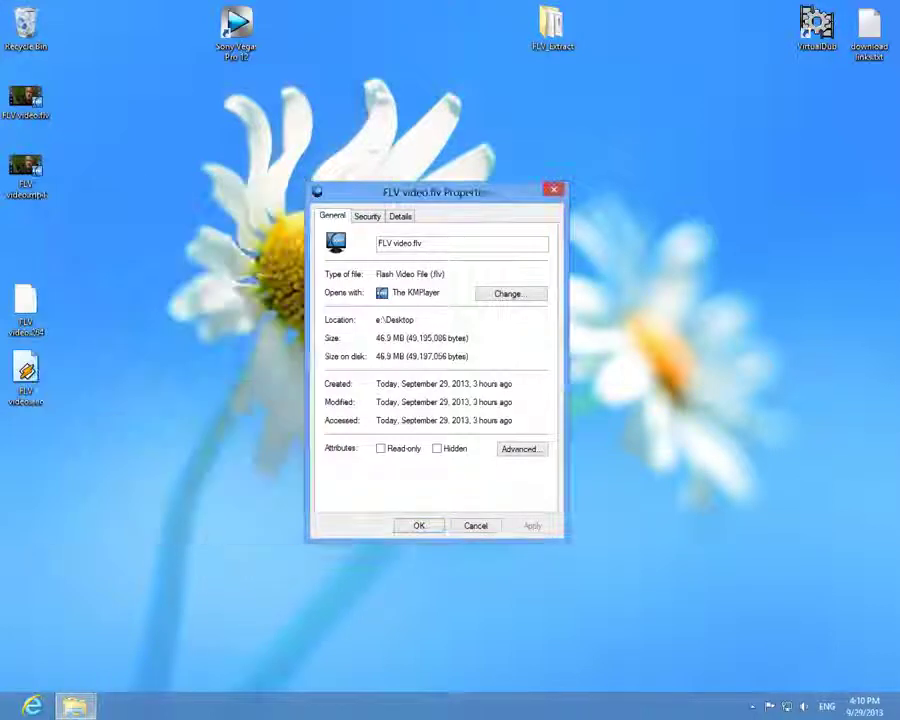
click(476, 526)
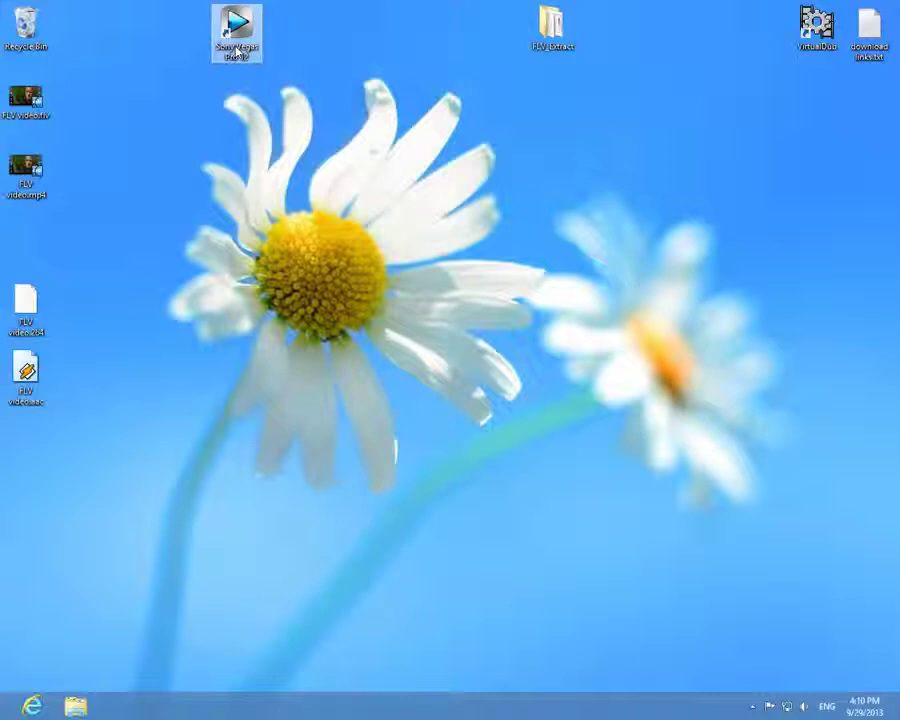
drag(98, 278, 4, 407)
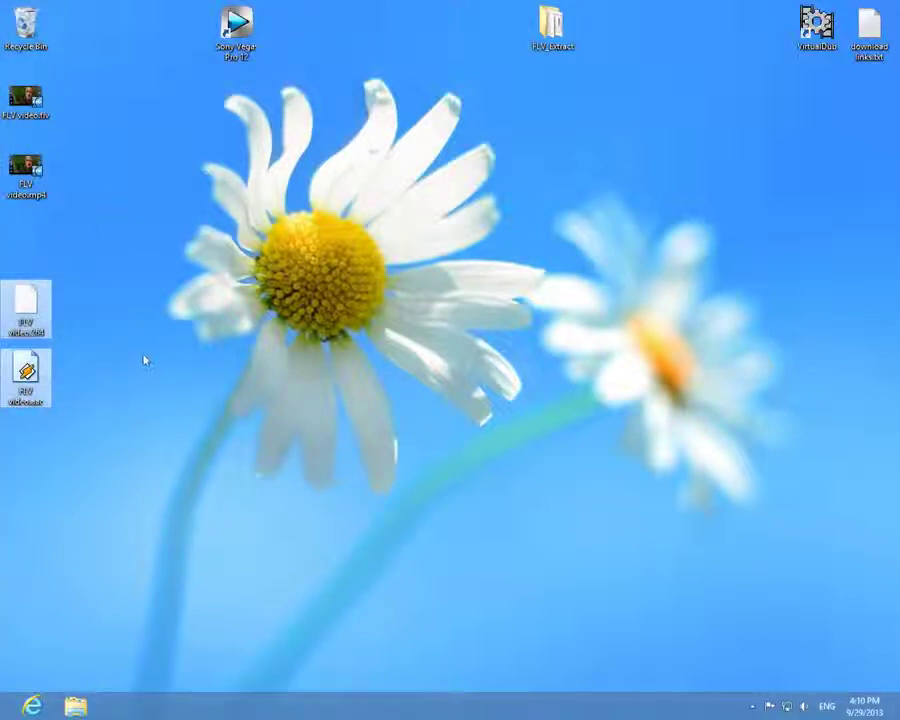
click(40, 175)
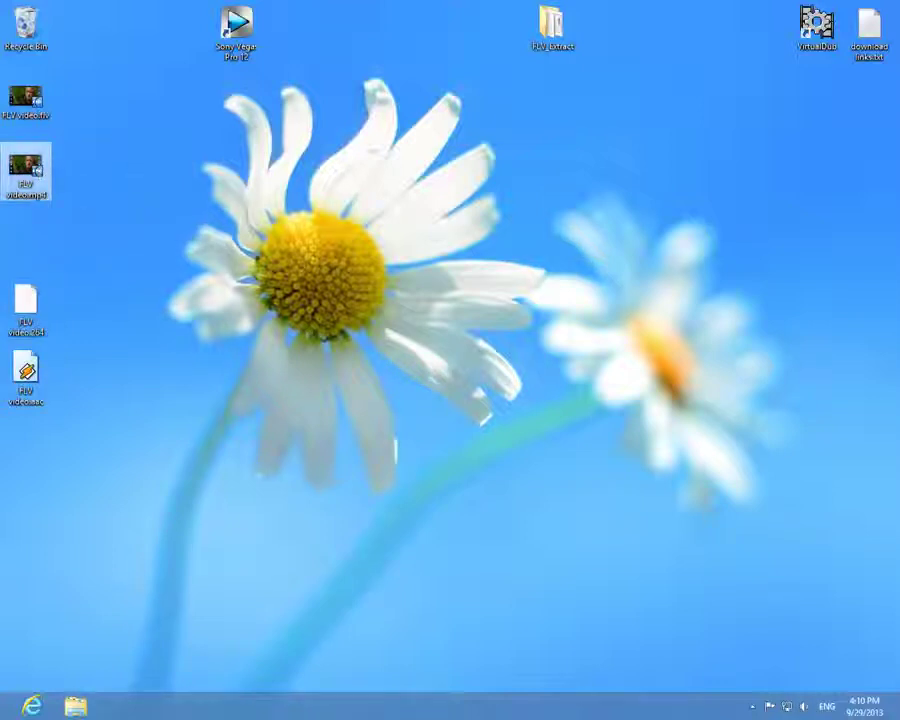